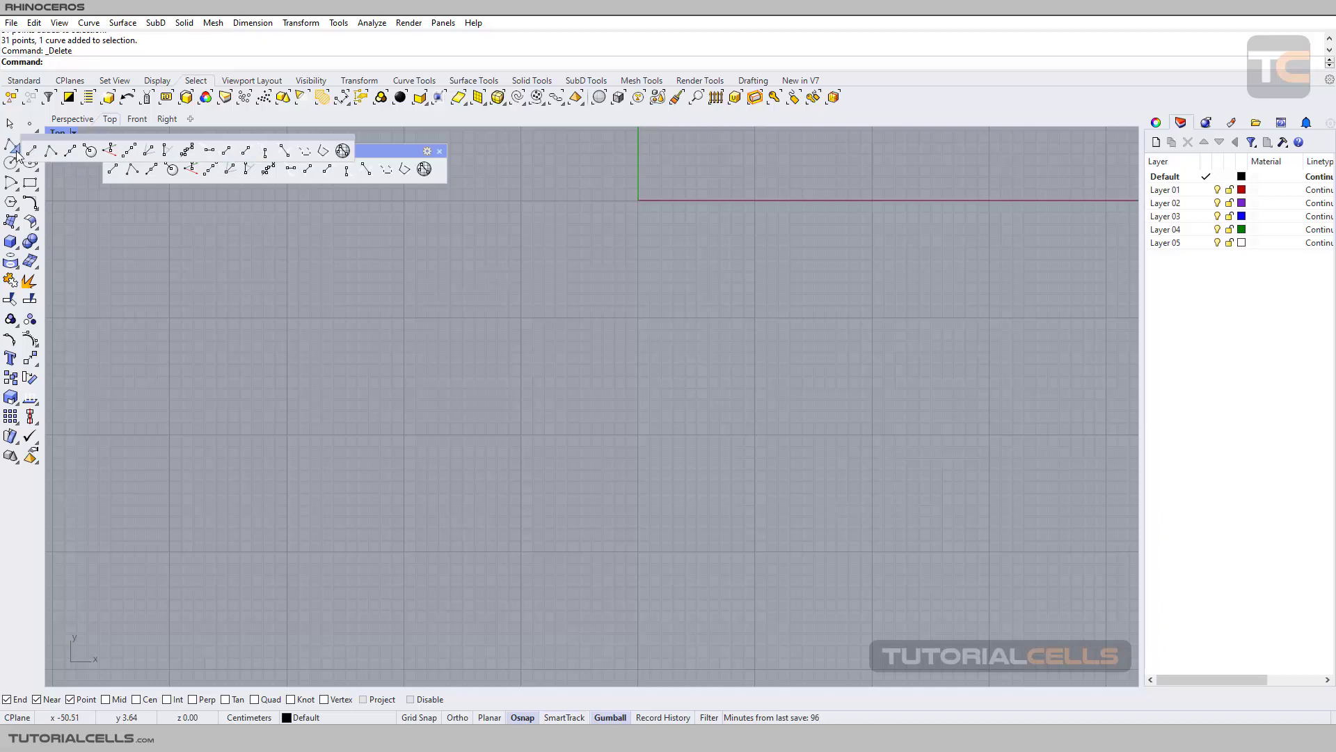
- Float the Lines toolbar over the Top view and place a wavy row of 26 separate points below the x axis
{"action": "left_click_drag", "start_coordinate": [341, 151], "coordinate": [338, 149]}
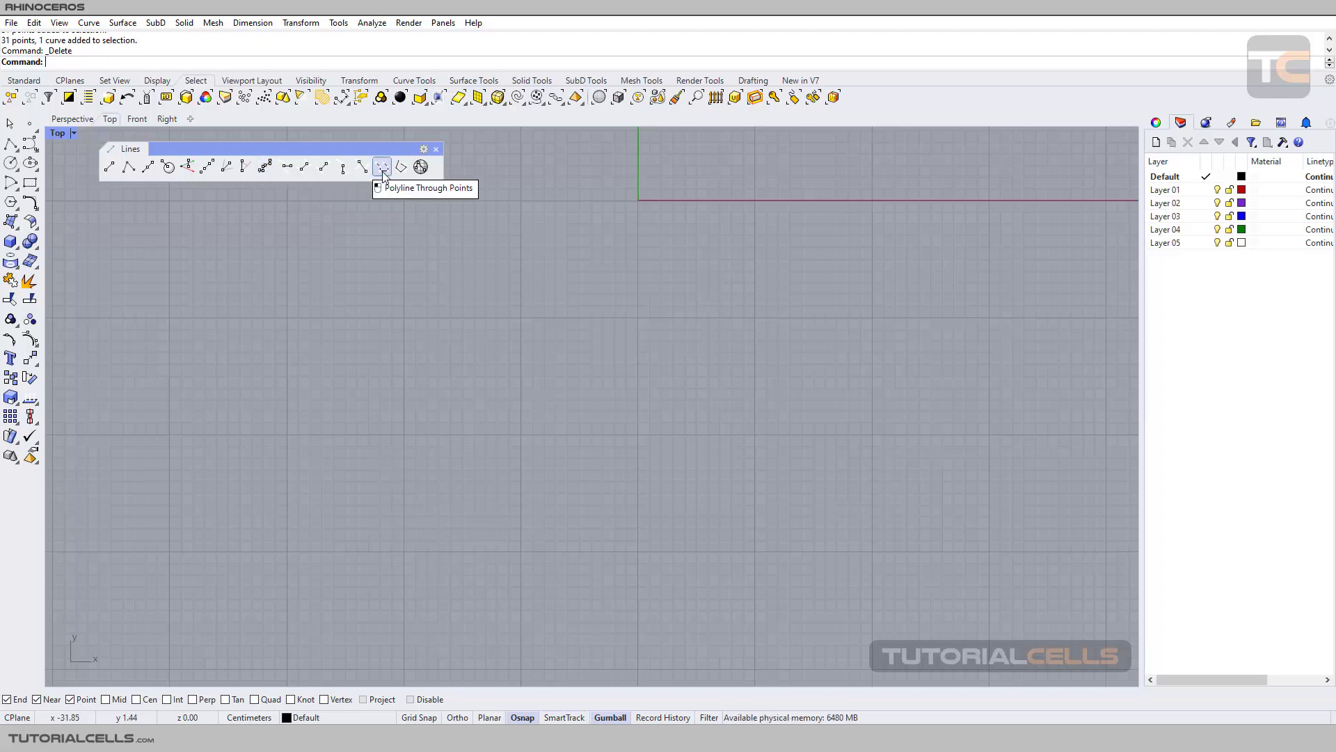
{"action": "left_click", "coordinate": [35, 129]}
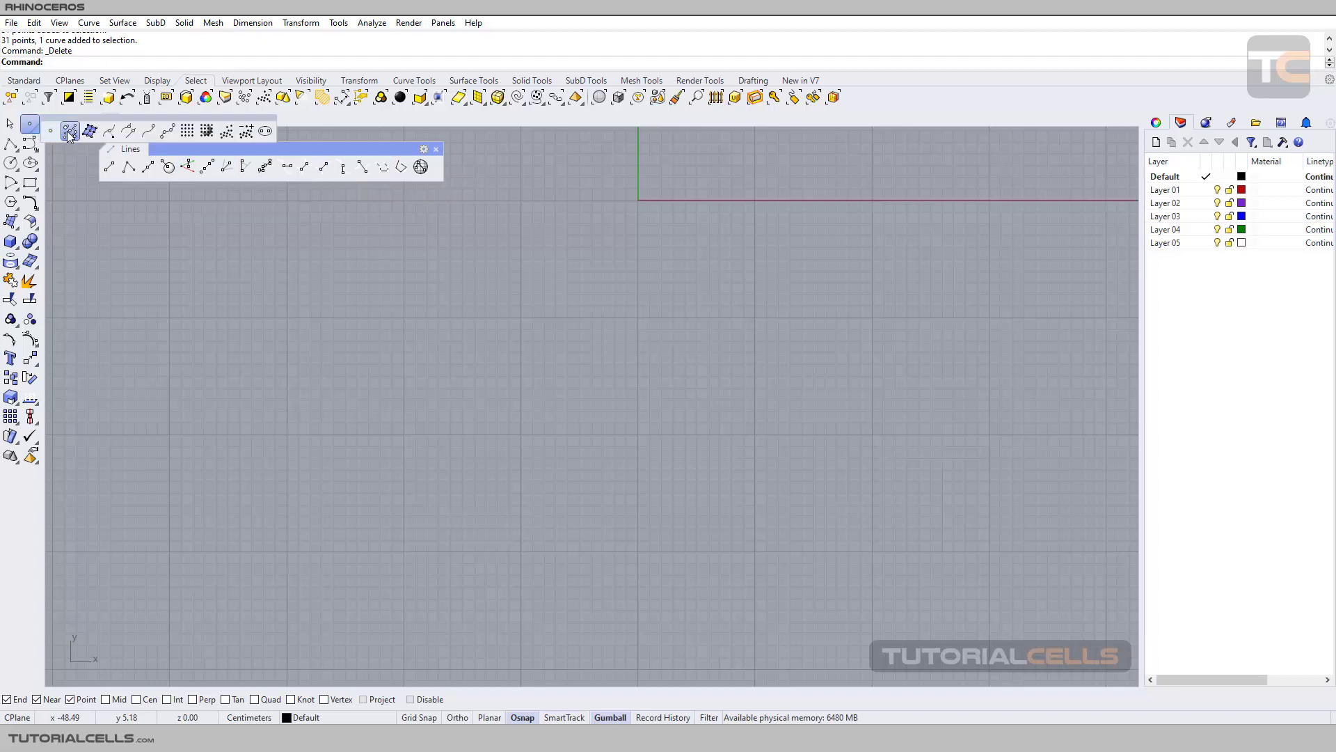
{"action": "left_click", "coordinate": [70, 133]}
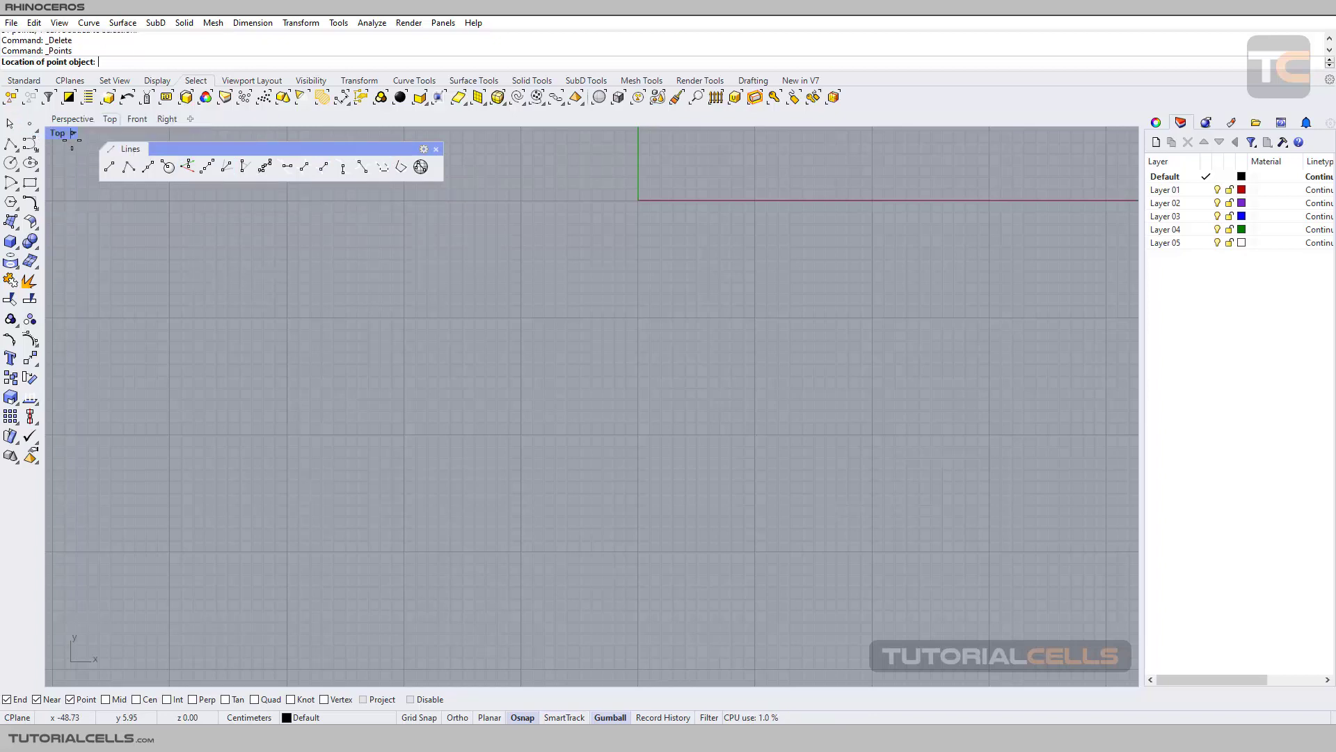
{"action": "left_click", "coordinate": [379, 387]}
{"action": "left_click", "coordinate": [382, 346]}
{"action": "left_click", "coordinate": [399, 365]}
{"action": "left_click", "coordinate": [411, 339]}
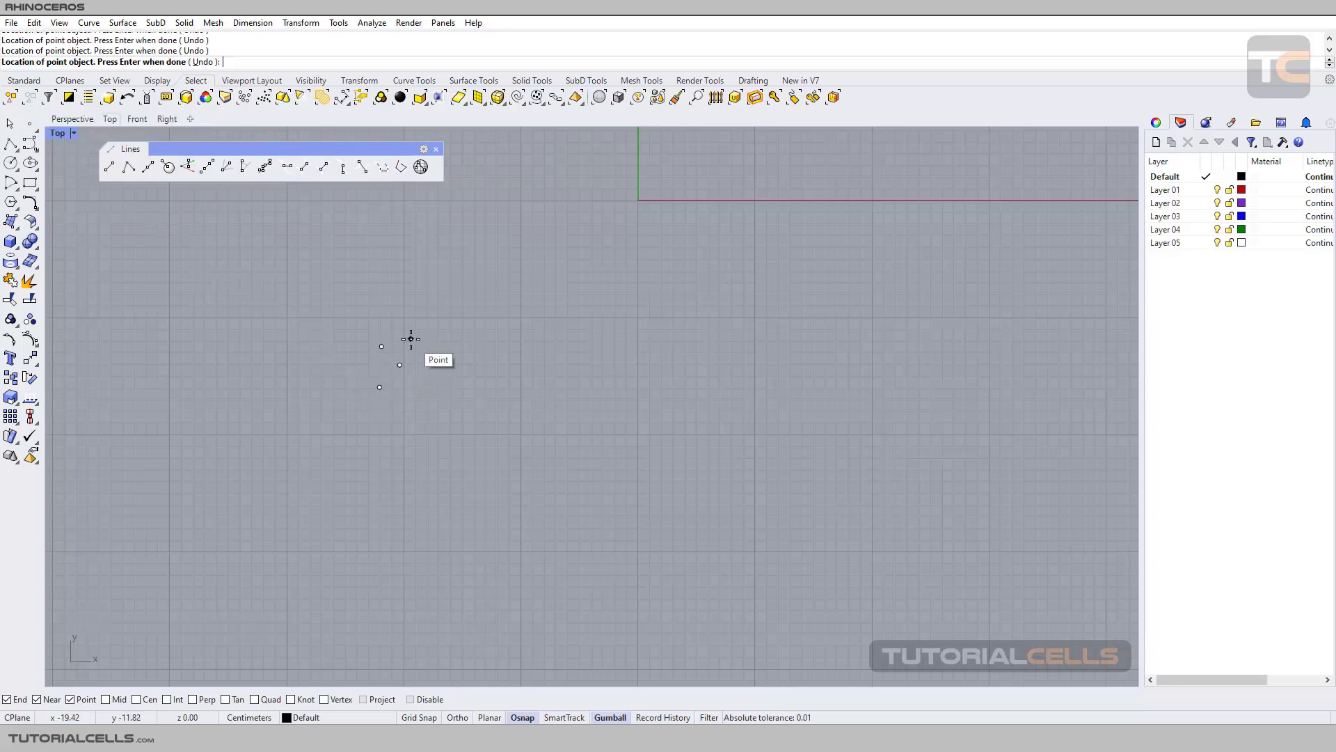
{"action": "left_click", "coordinate": [439, 342]}
{"action": "left_click", "coordinate": [452, 325]}
{"action": "left_click", "coordinate": [466, 311]}
{"action": "left_click", "coordinate": [491, 297]}
{"action": "left_click", "coordinate": [498, 318]}
{"action": "left_click", "coordinate": [534, 312]}
{"action": "left_click", "coordinate": [545, 288]}
{"action": "left_click", "coordinate": [566, 302]}
{"action": "left_click", "coordinate": [574, 324]}
{"action": "left_click", "coordinate": [575, 341]}
{"action": "left_click", "coordinate": [633, 328]}
{"action": "left_click", "coordinate": [652, 358]}
{"action": "left_click", "coordinate": [660, 392]}
{"action": "left_click", "coordinate": [687, 395]}
{"action": "left_click", "coordinate": [703, 372]}
{"action": "left_click", "coordinate": [732, 346]}
{"action": "left_click", "coordinate": [772, 380]}
{"action": "left_click", "coordinate": [794, 402]}
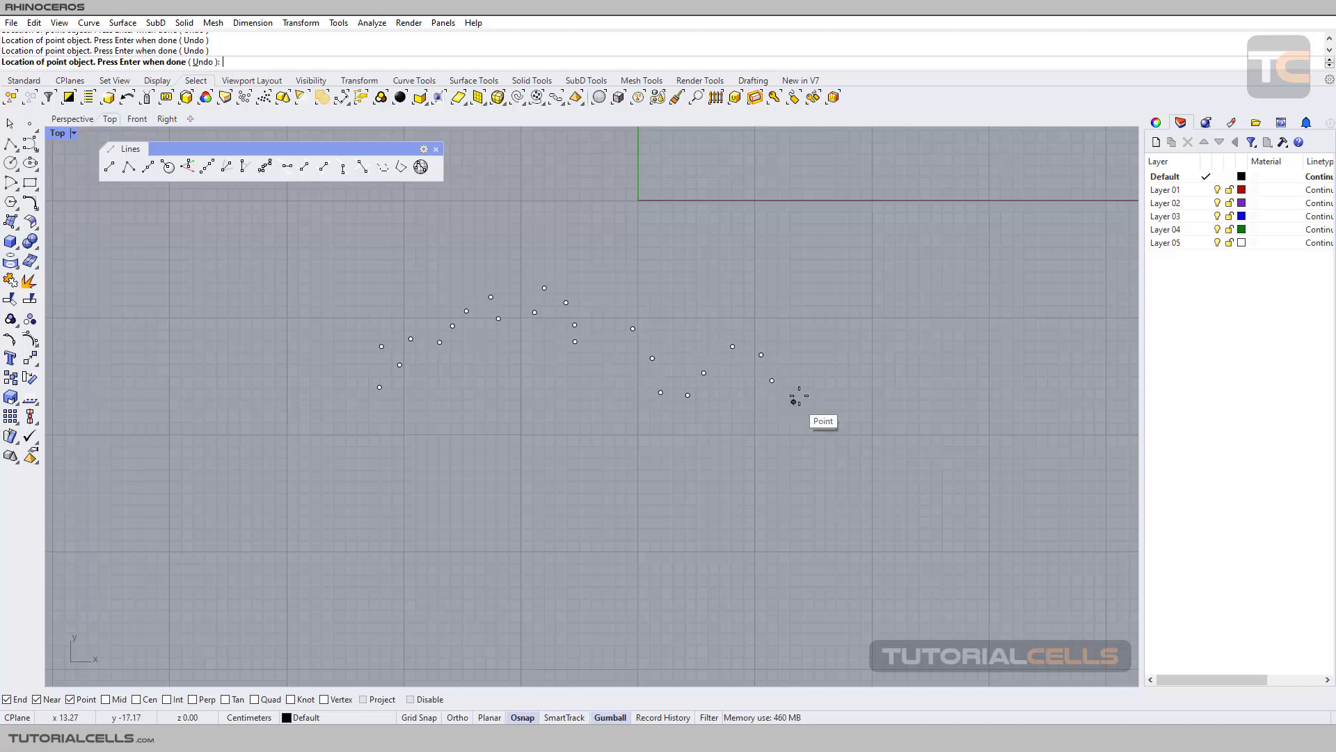
{"action": "left_click", "coordinate": [814, 338]}
{"action": "left_click", "coordinate": [842, 337]}
{"action": "left_click", "coordinate": [860, 377]}
{"action": "left_click", "coordinate": [10, 123]}
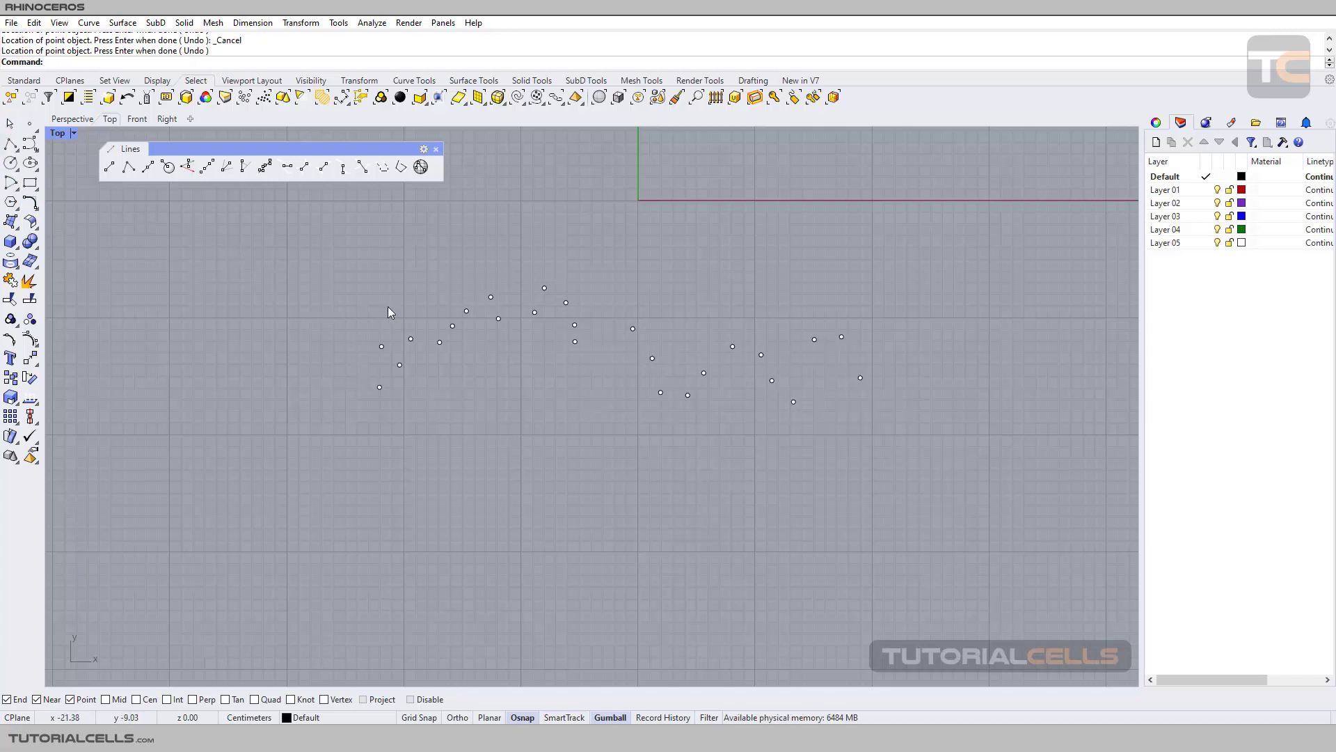
- Fit a straight line through all the points with LineThroughPt, and delete that line
{"action": "left_click_drag", "start_coordinate": [318, 262], "coordinate": [930, 471]}
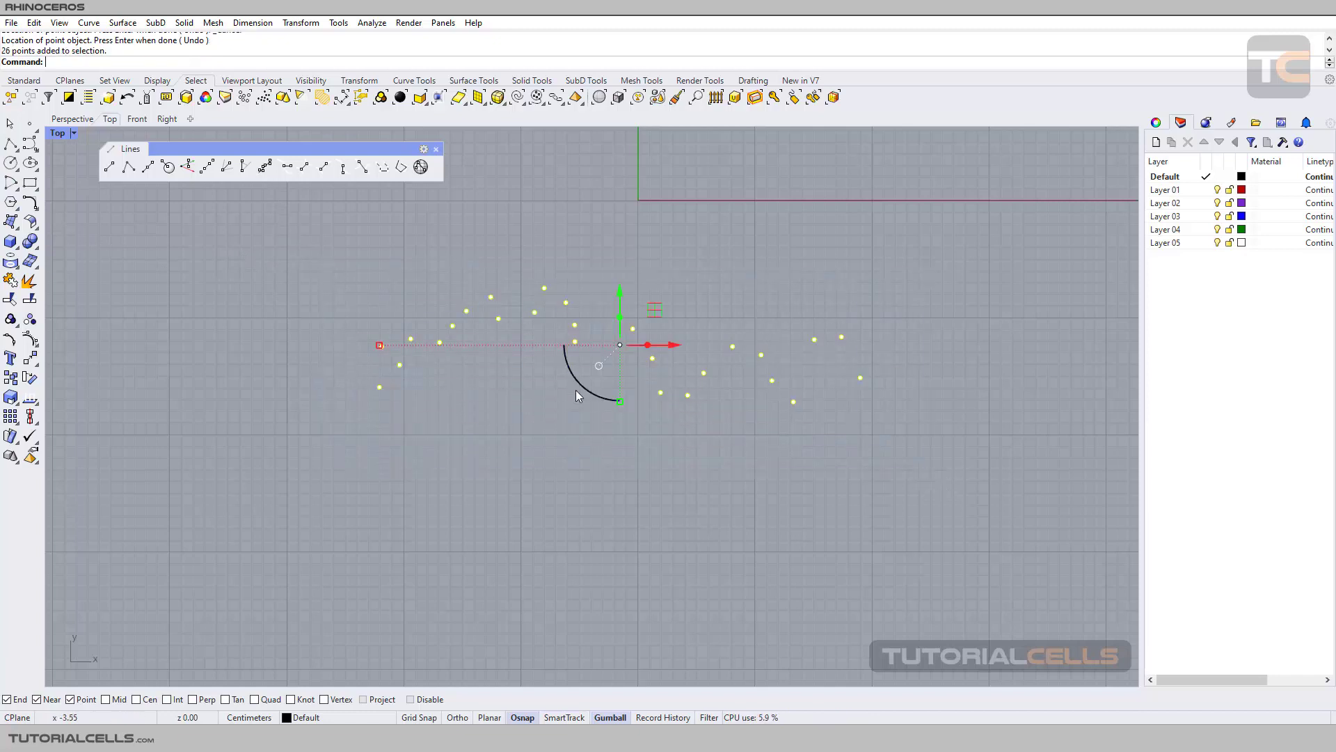
{"action": "left_click", "coordinate": [265, 167]}
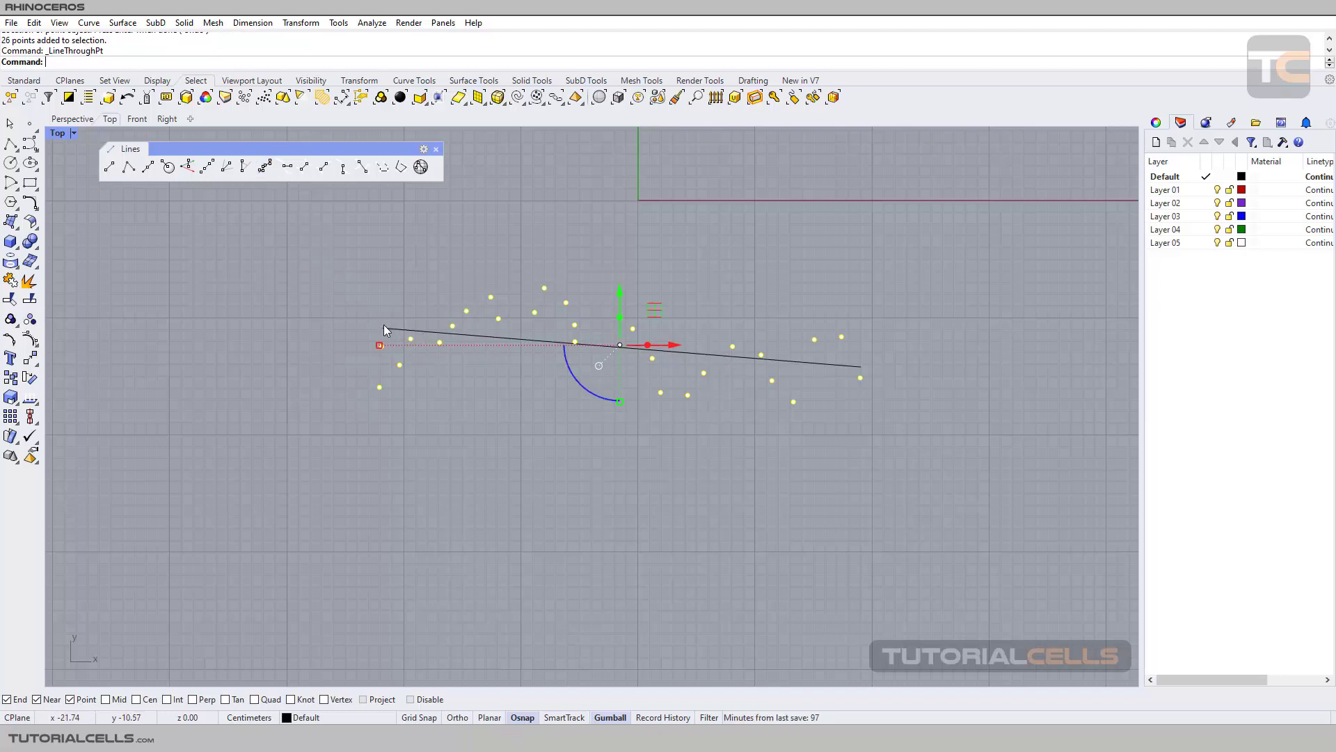
{"action": "left_click", "coordinate": [725, 356]}
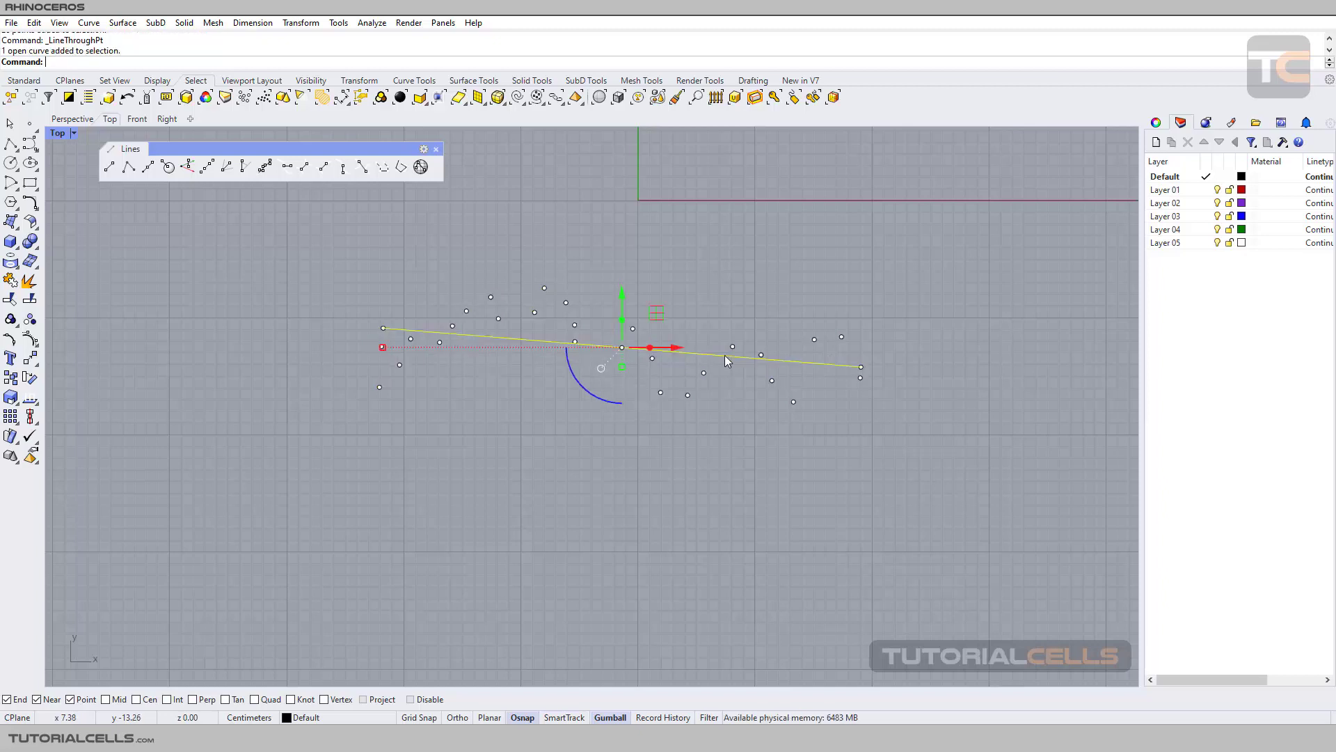
{"action": "key", "text": "Delete"}
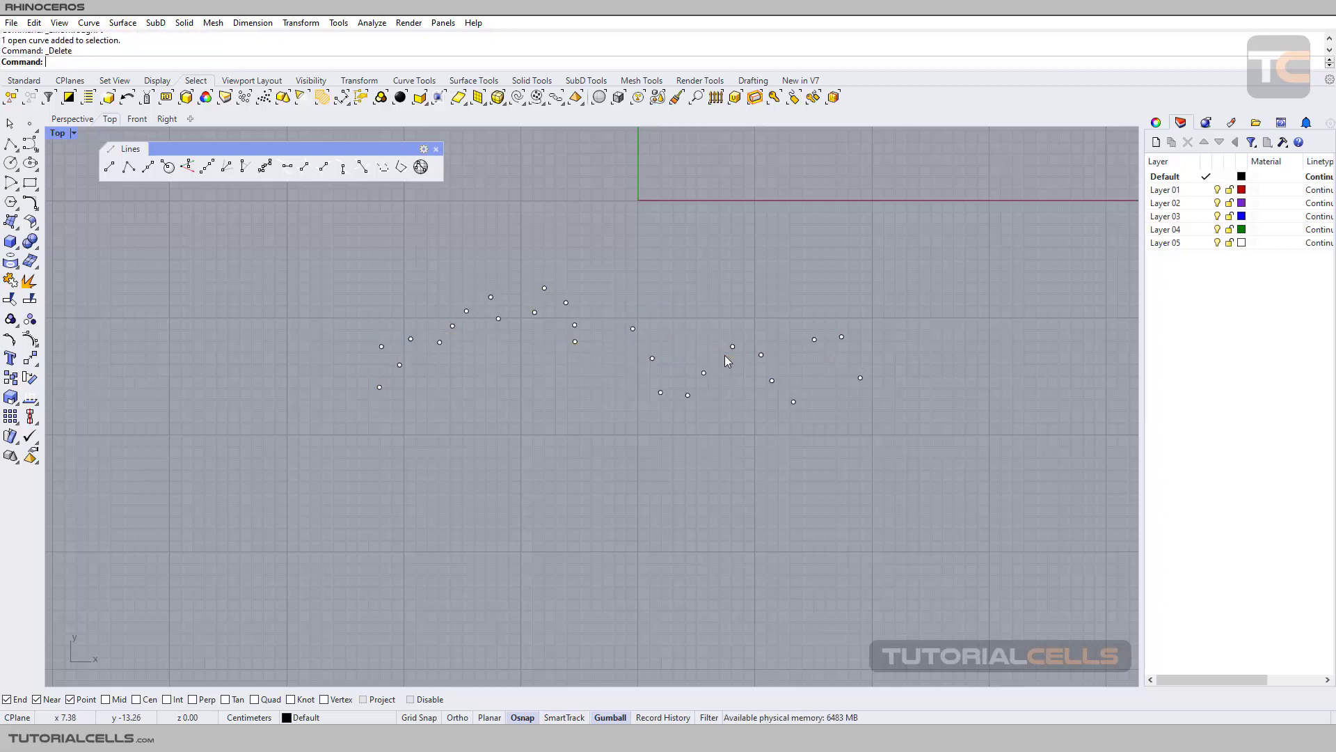
{"action": "left_click", "coordinate": [264, 167]}
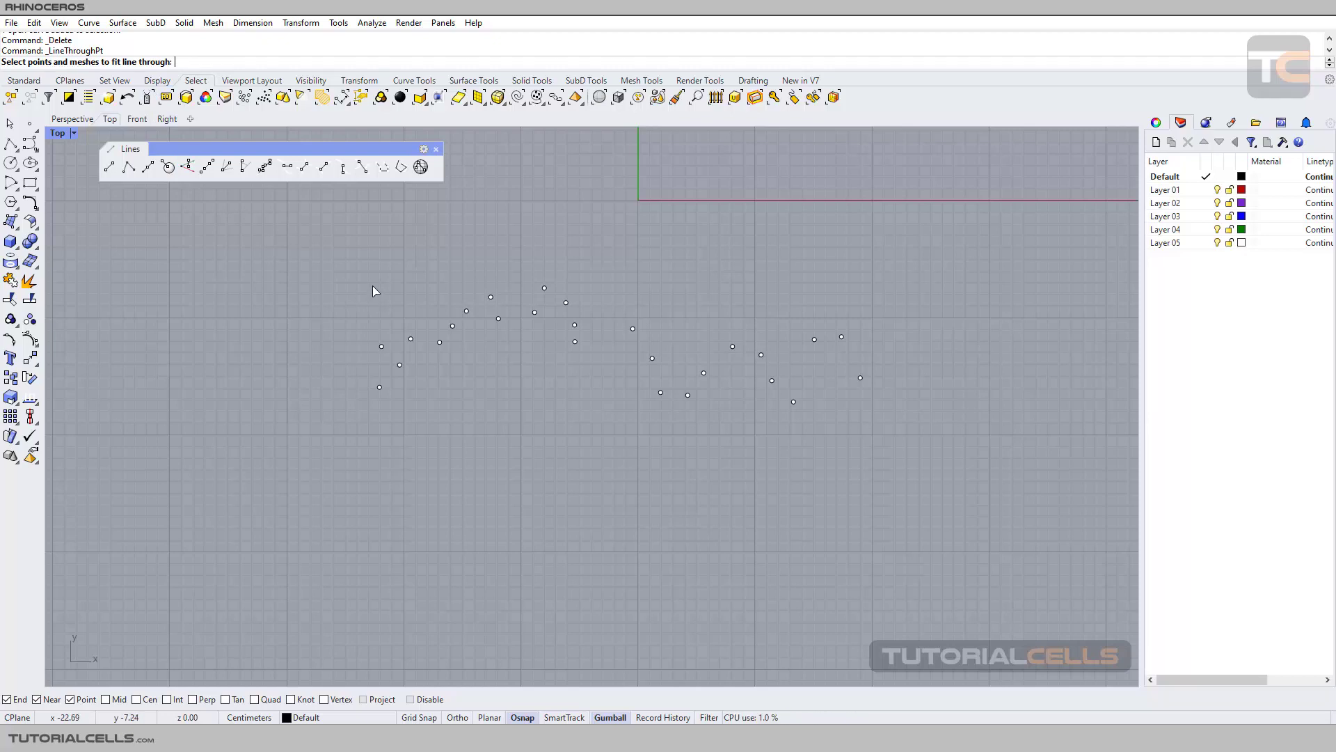
- Build a curve through all the points with Polyline Through Points and set its degree to 3
{"action": "left_click", "coordinate": [381, 169]}
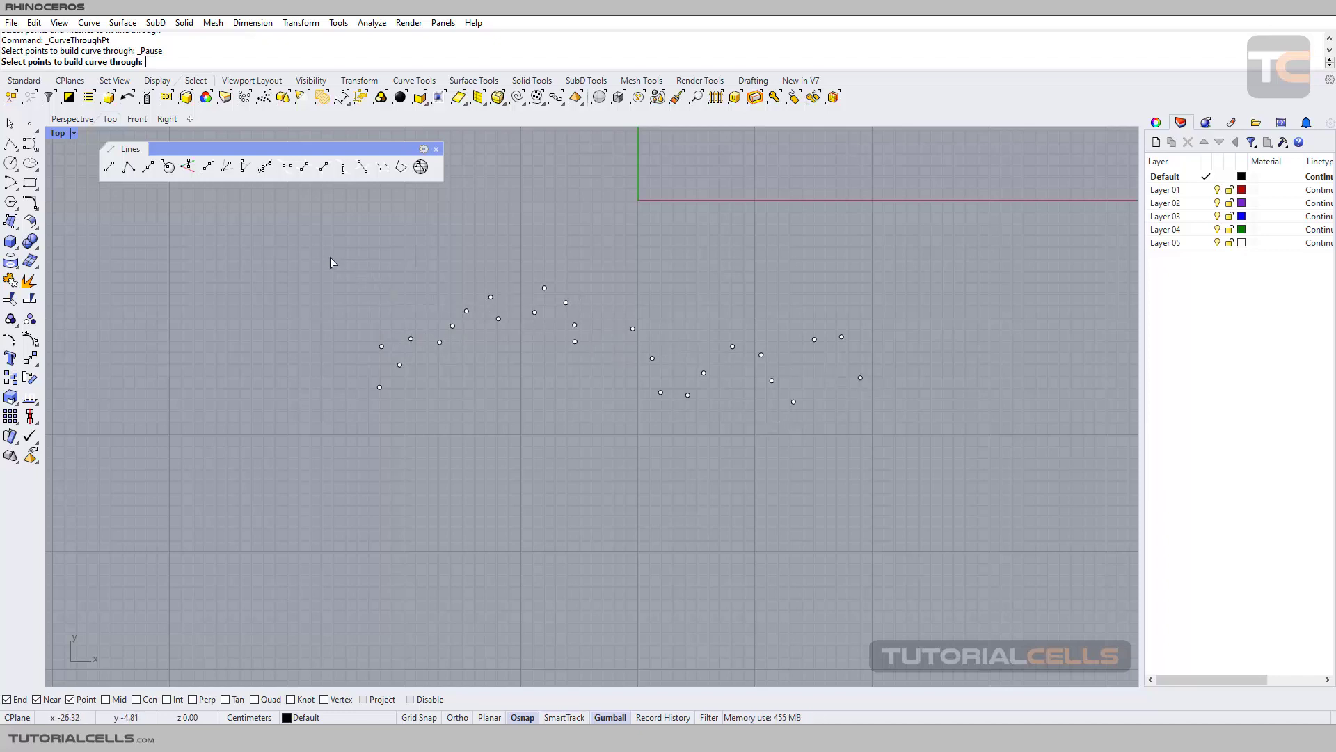
{"action": "left_click_drag", "start_coordinate": [334, 241], "coordinate": [904, 476]}
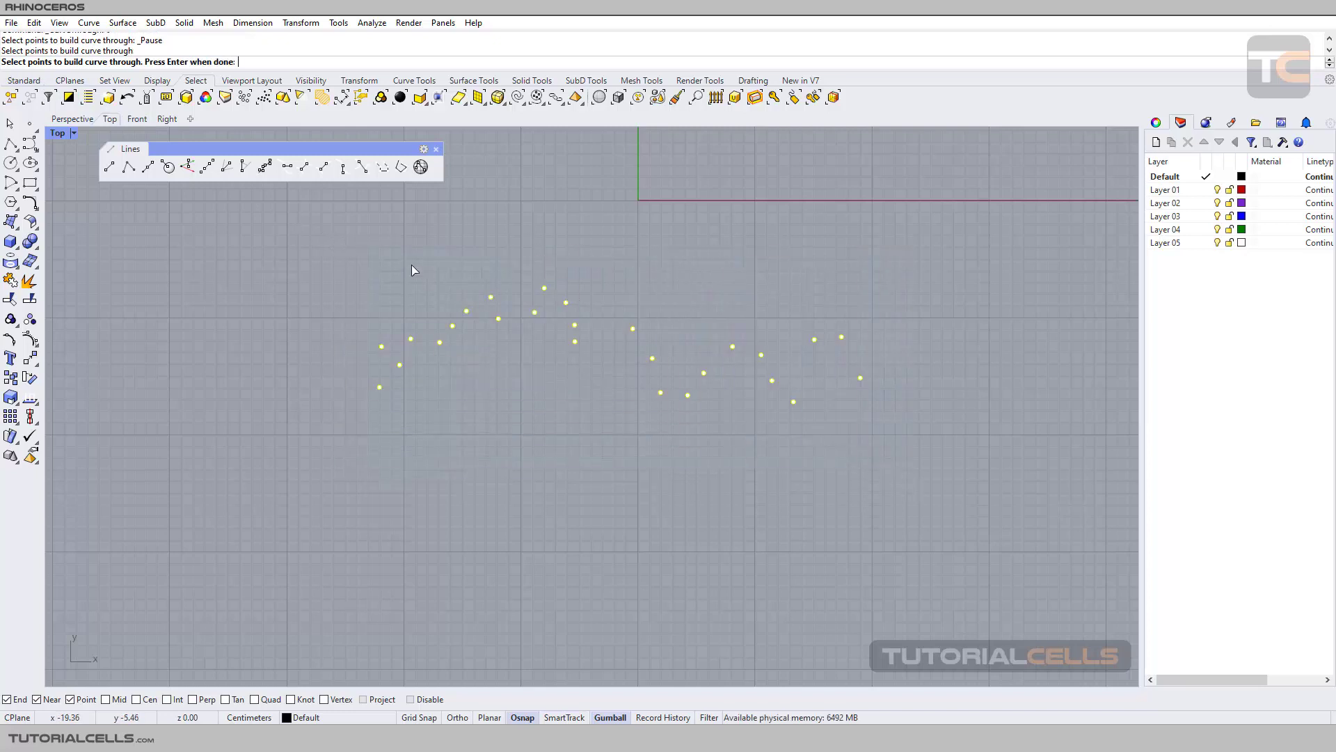
{"action": "key", "text": "Return"}
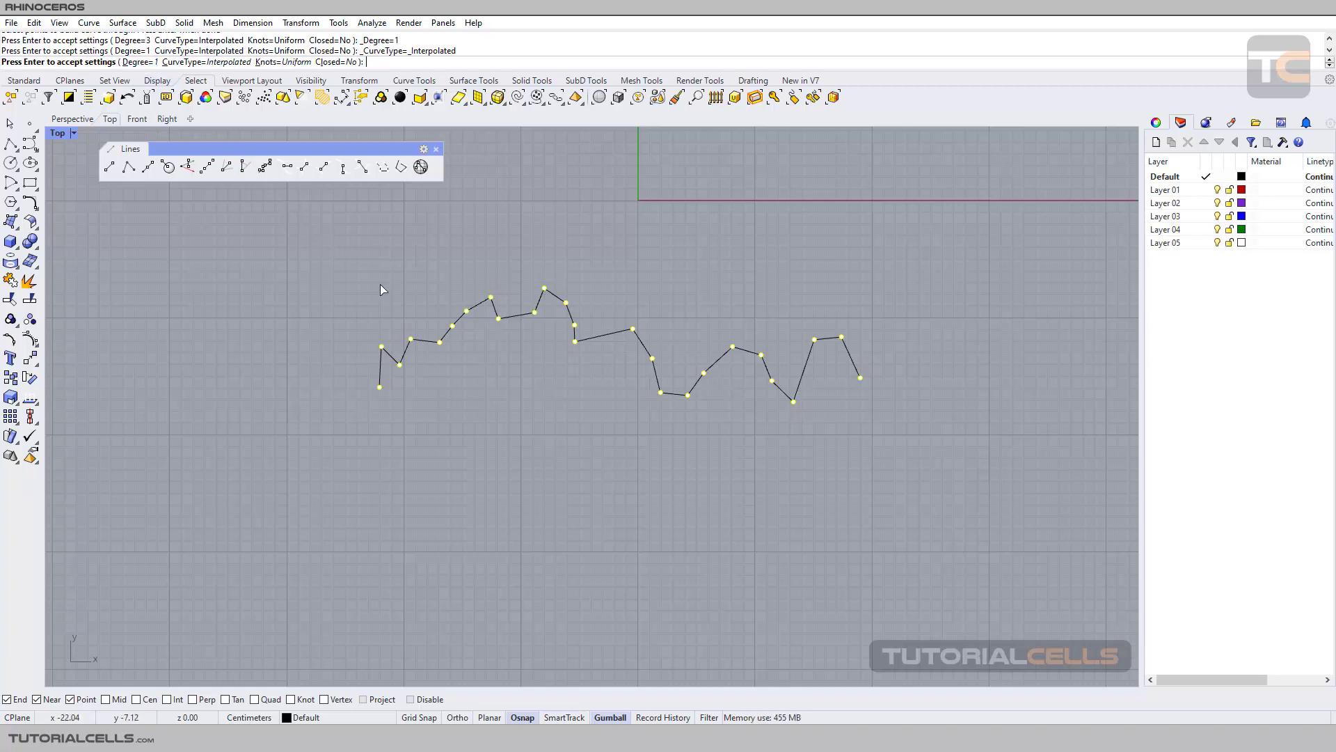
{"action": "left_click", "coordinate": [140, 62]}
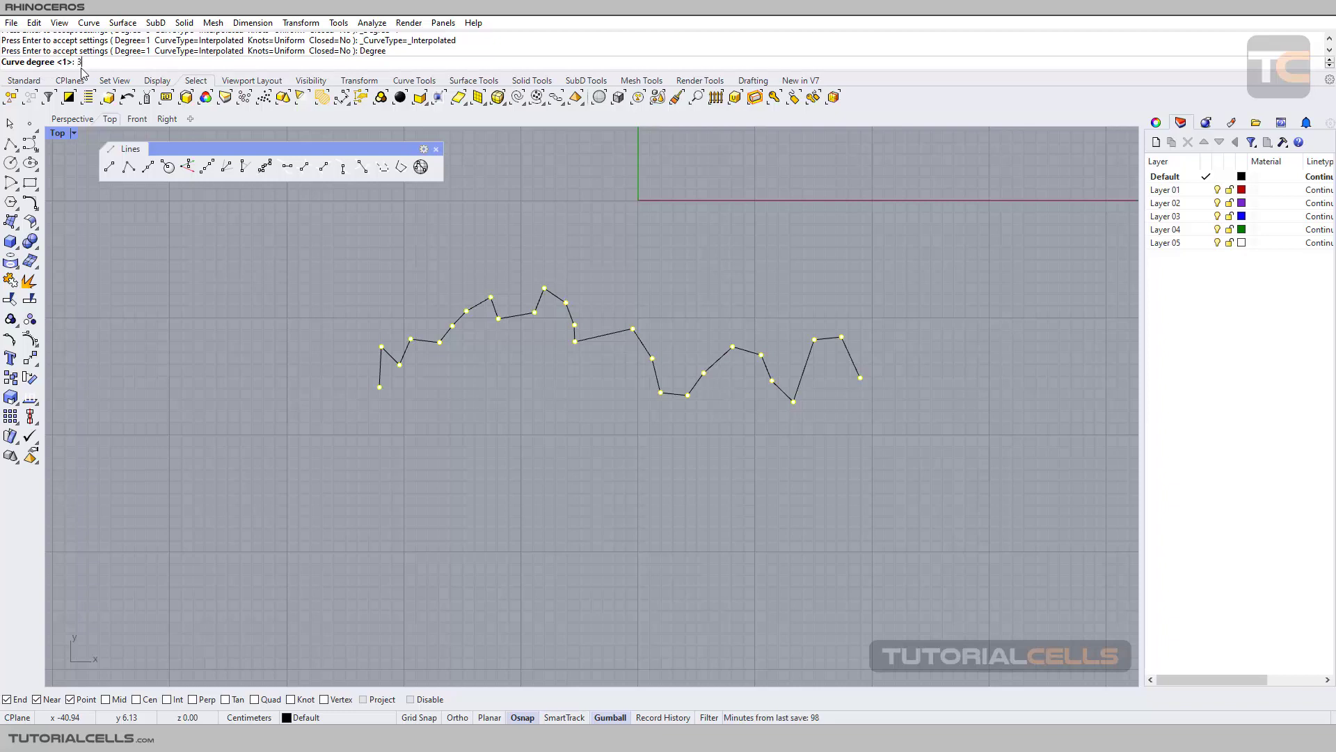
{"action": "key", "text": "Return"}
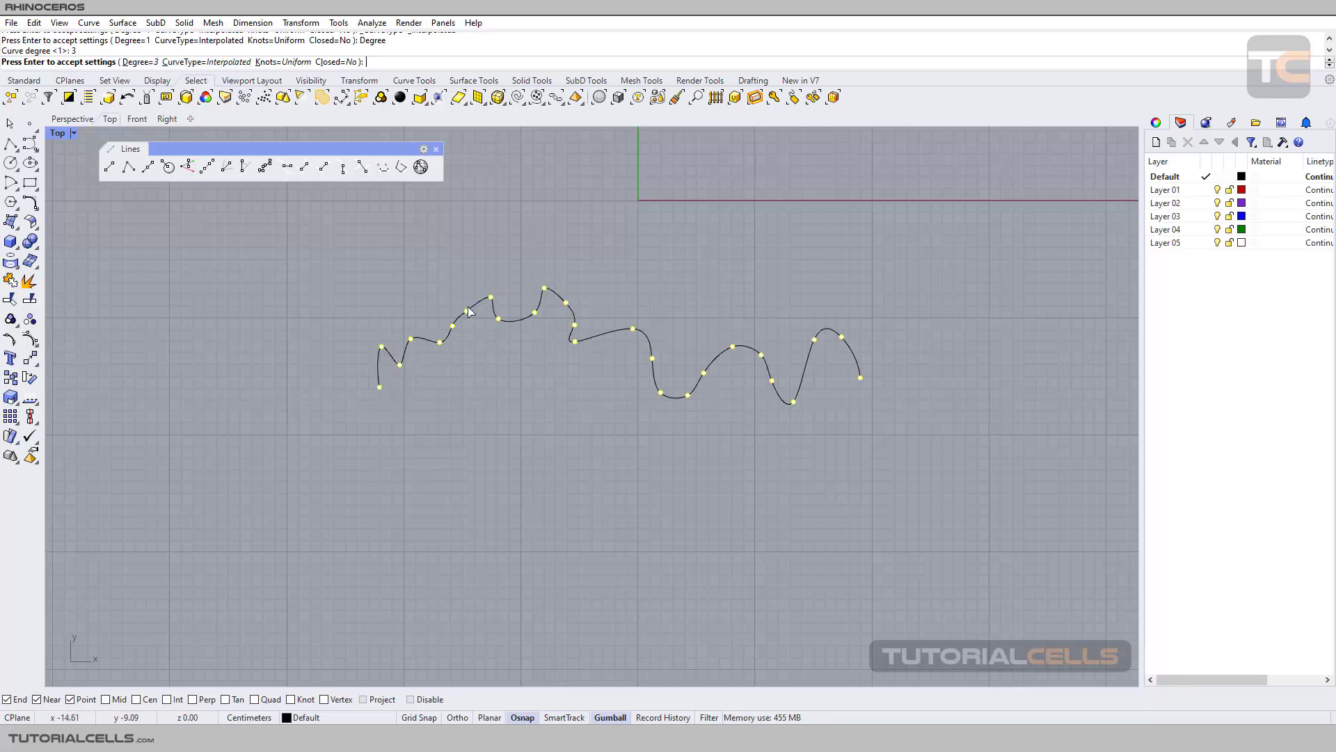
- Compare the ControlPoint and Interpolated curve types on the preview, ending on ControlPoint
{"action": "left_click", "coordinate": [225, 62]}
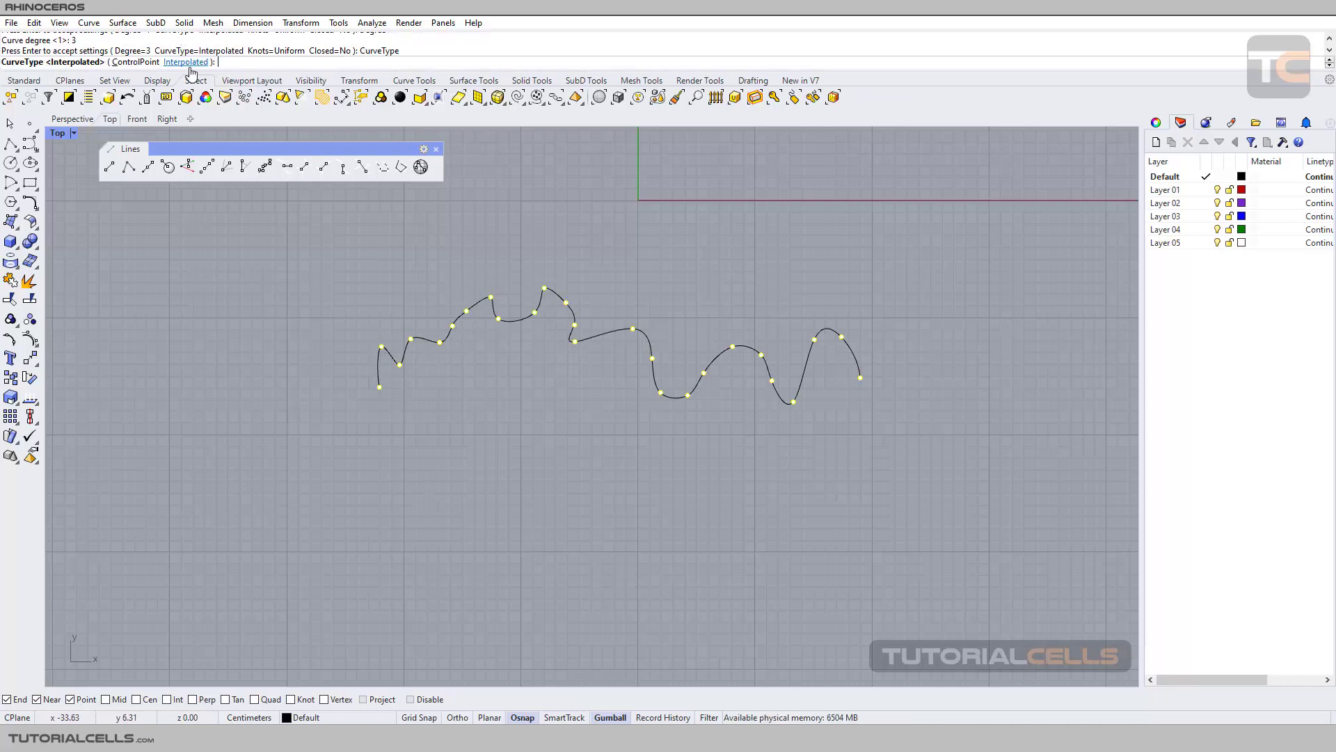
{"action": "left_click", "coordinate": [136, 62]}
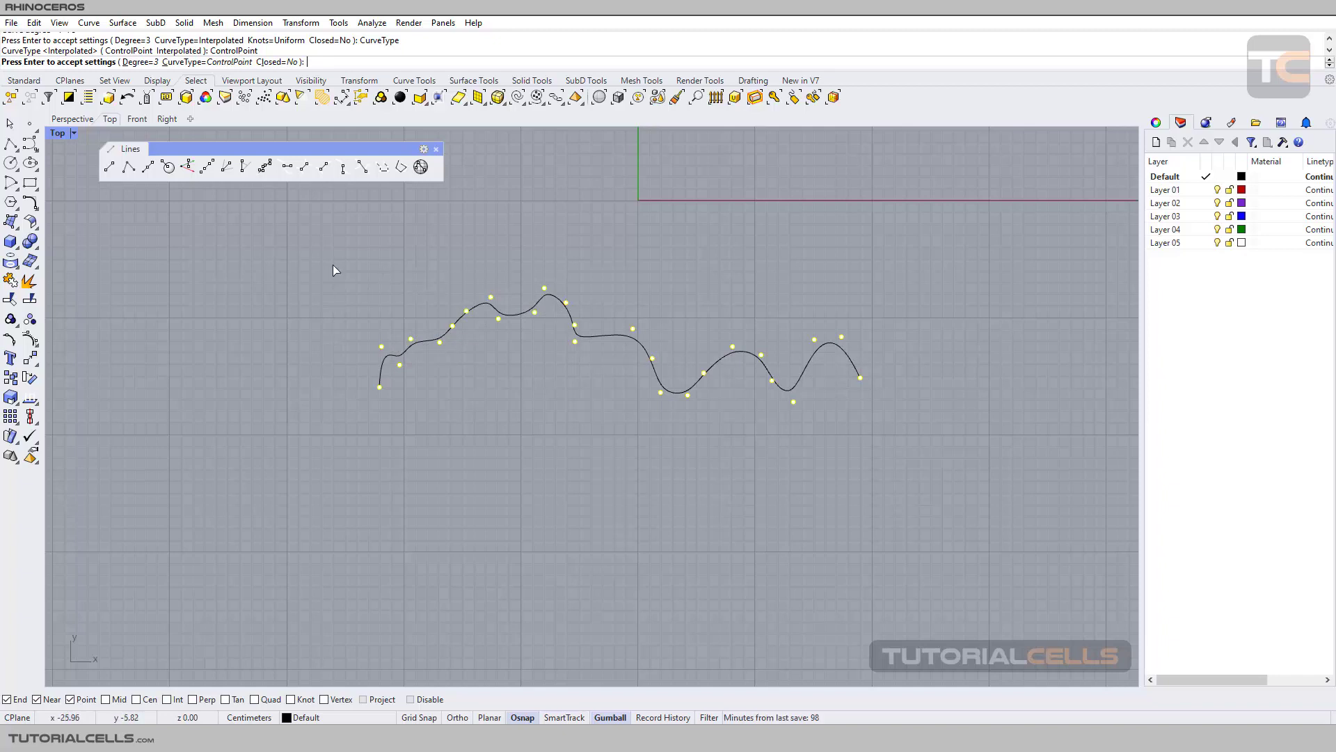
{"action": "left_click", "coordinate": [194, 62]}
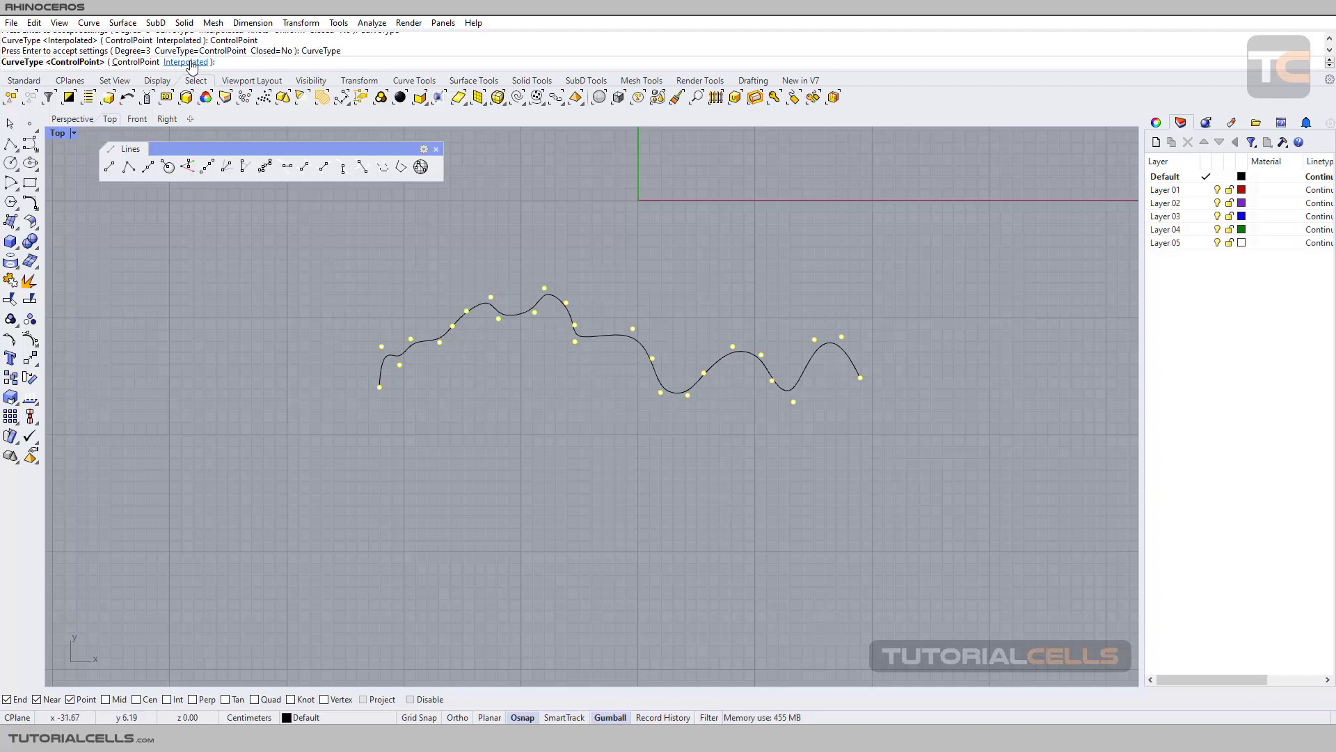
{"action": "left_click", "coordinate": [192, 63]}
{"action": "left_click", "coordinate": [192, 62]}
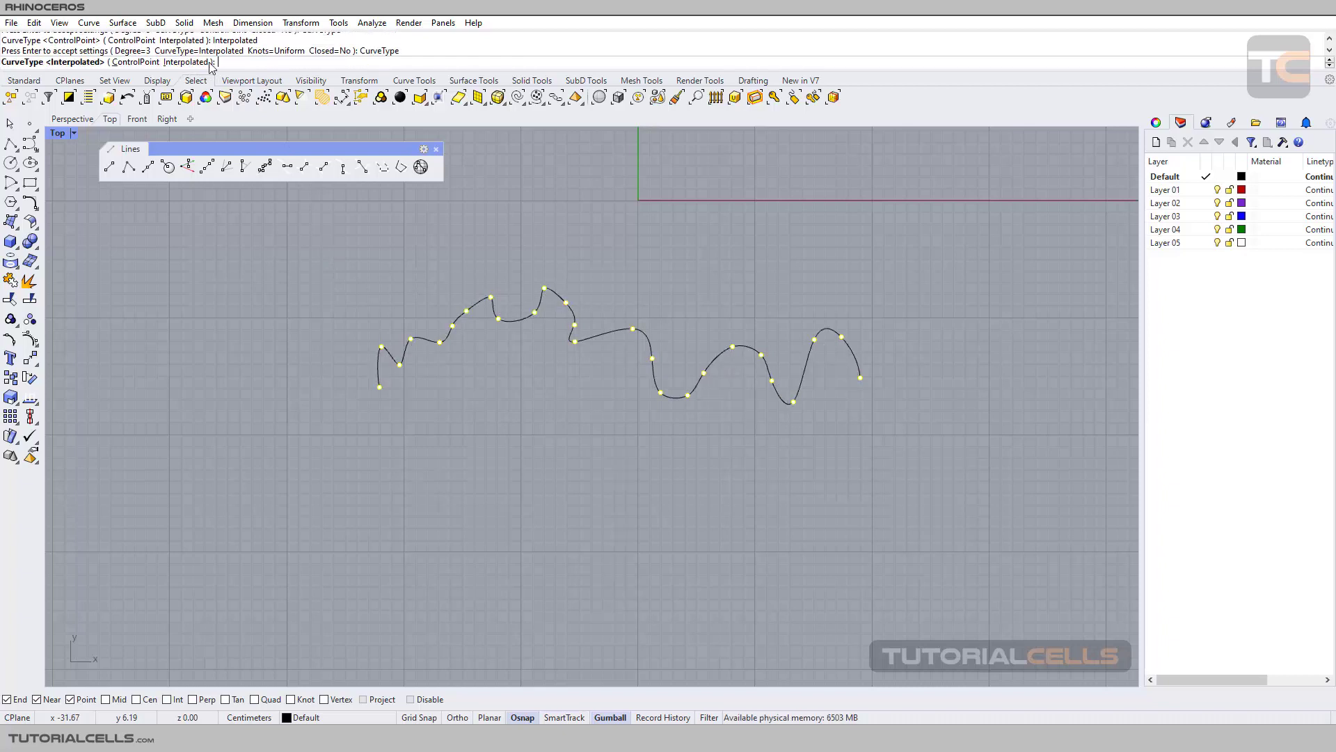
{"action": "left_click", "coordinate": [148, 61]}
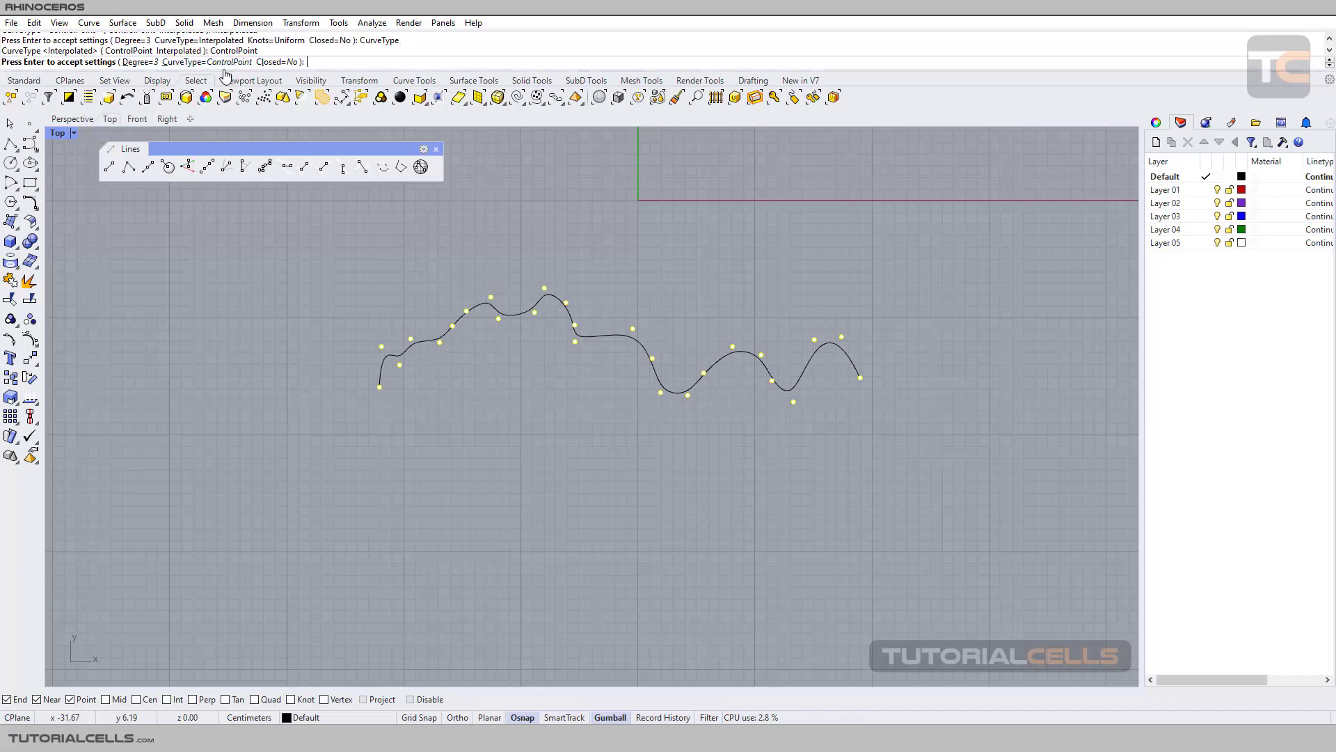
- Toggle the curve's Closed option to Yes and back to No, and return the curve type to Interpolated
{"action": "left_click", "coordinate": [272, 62]}
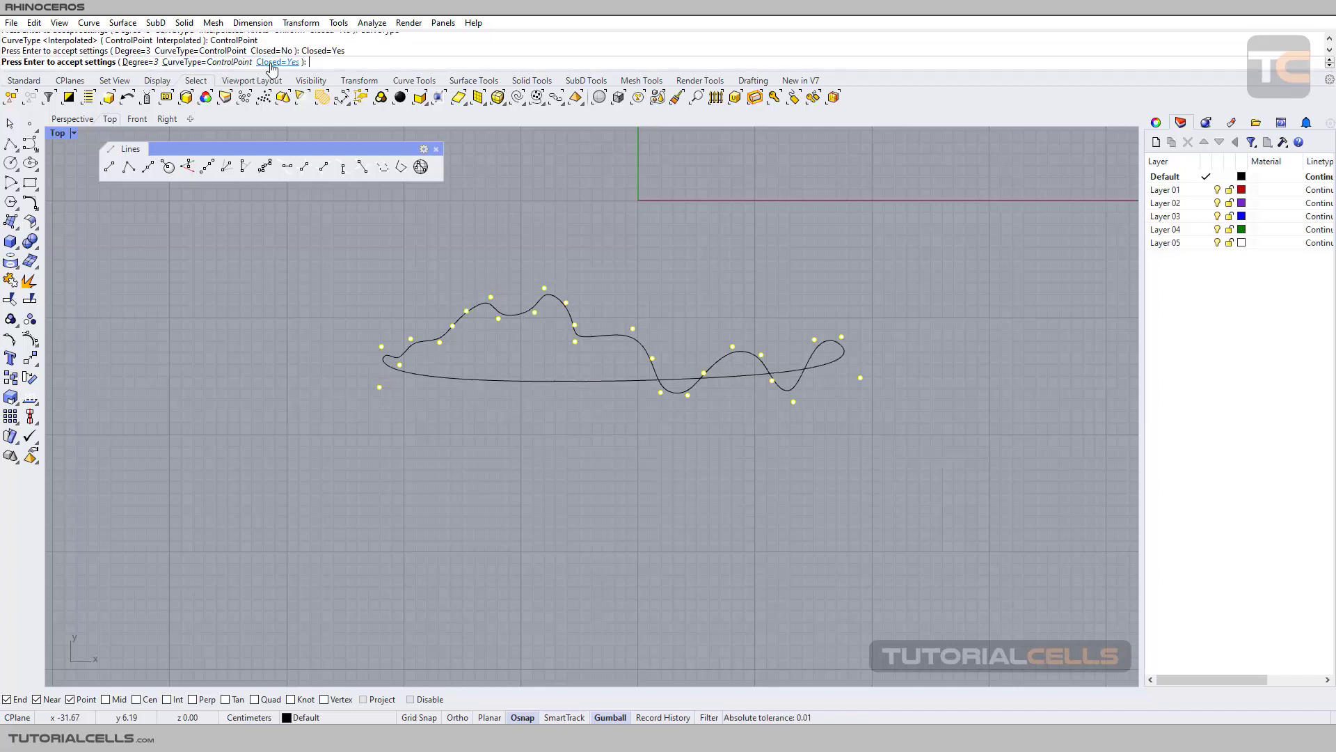
{"action": "left_click", "coordinate": [272, 64]}
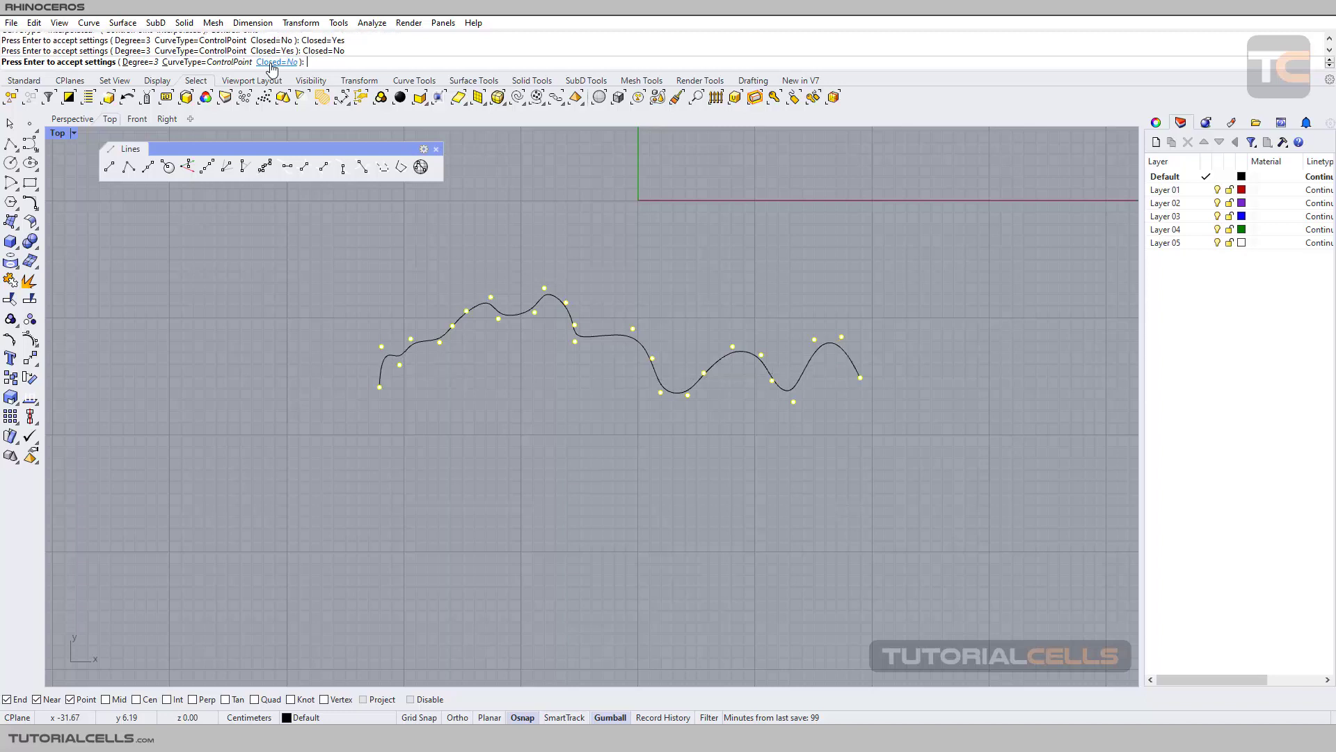
{"action": "left_click", "coordinate": [229, 62]}
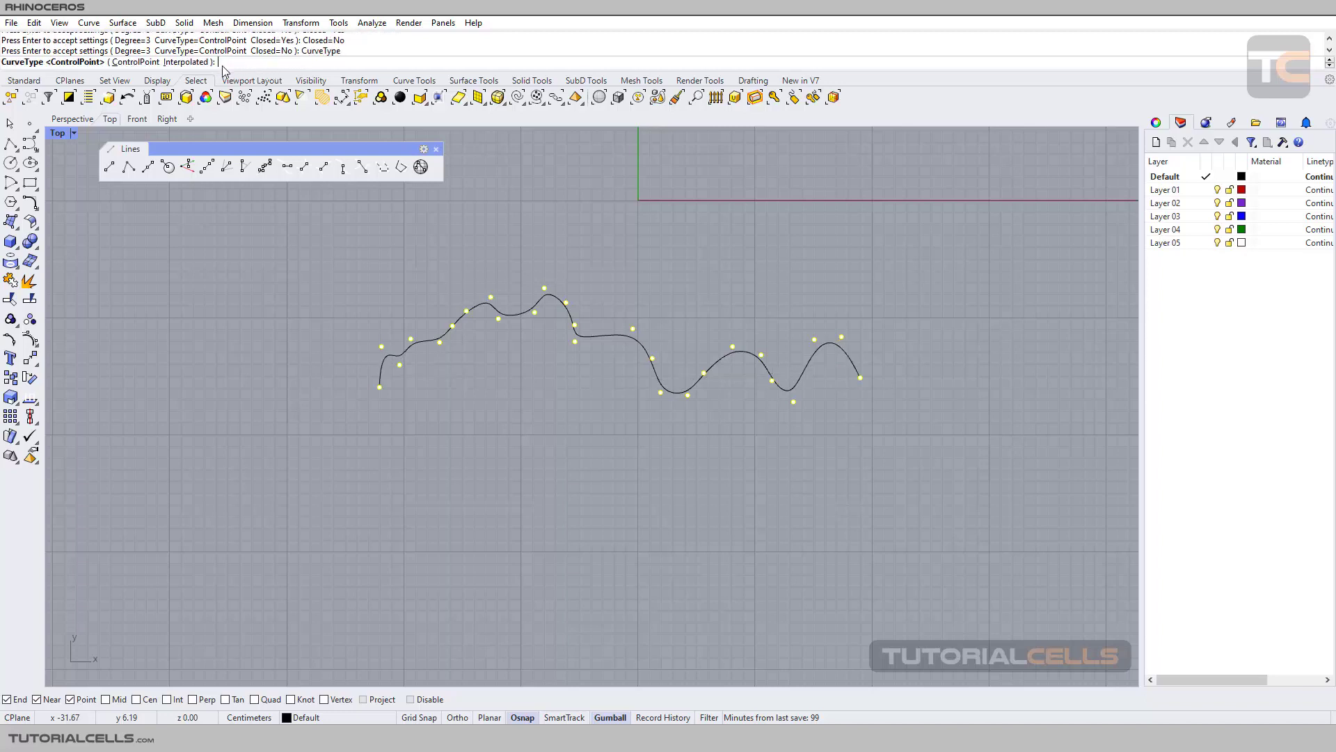
{"action": "left_click", "coordinate": [186, 62]}
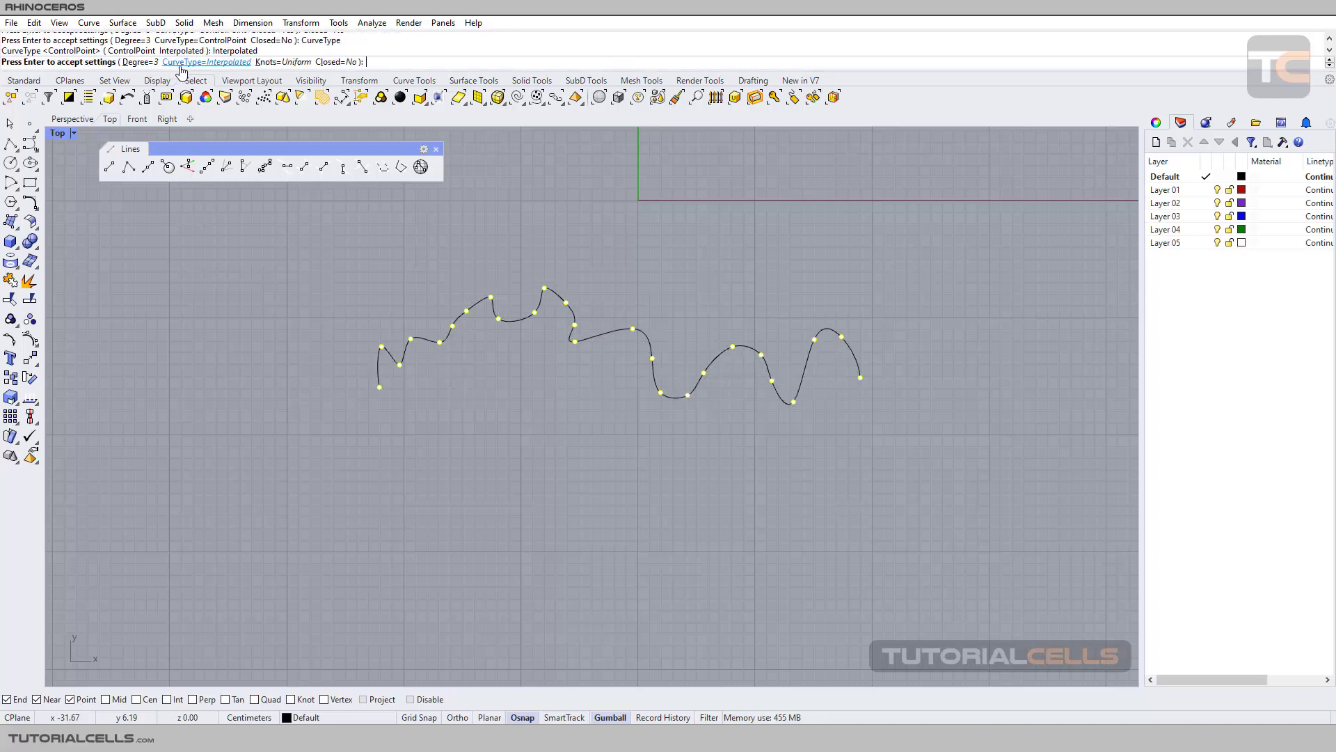
- Try the Uniform, Chord and SqrtChord knot options in turn on the curve preview
{"action": "left_click", "coordinate": [292, 64]}
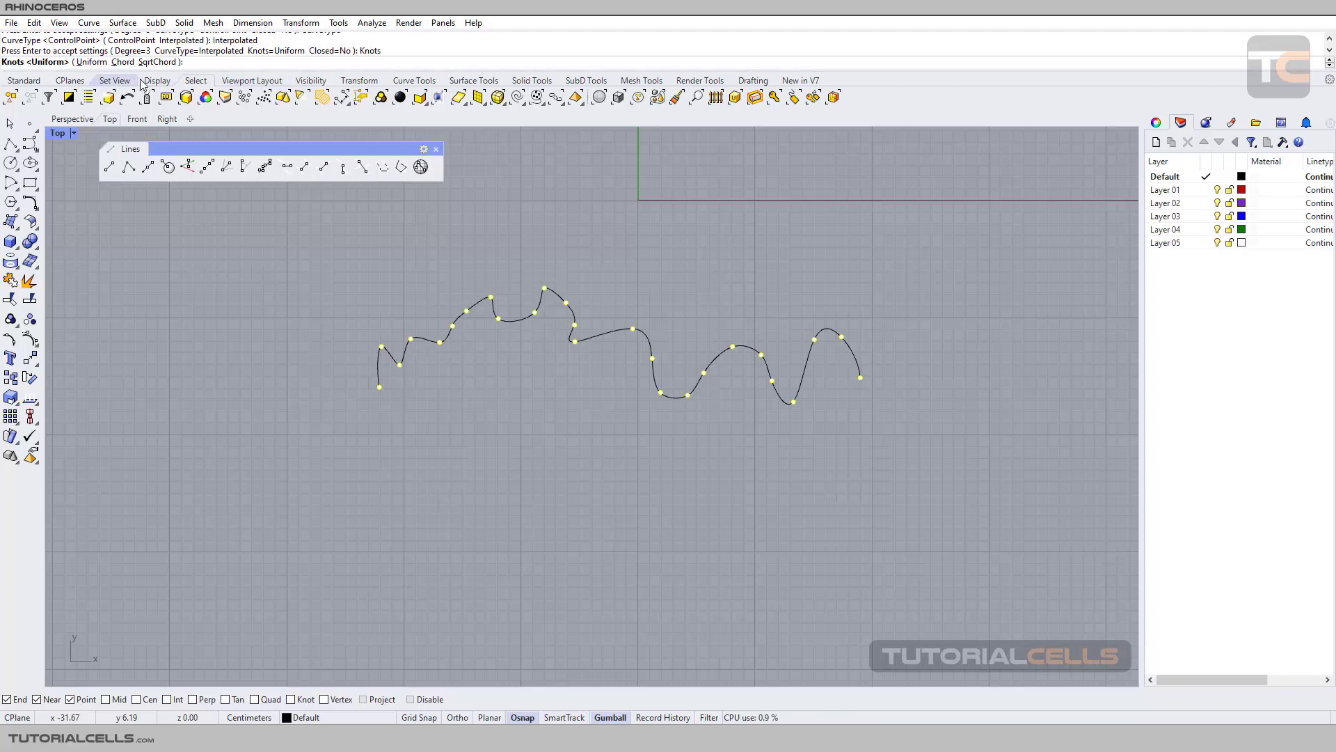
{"action": "left_click", "coordinate": [98, 63]}
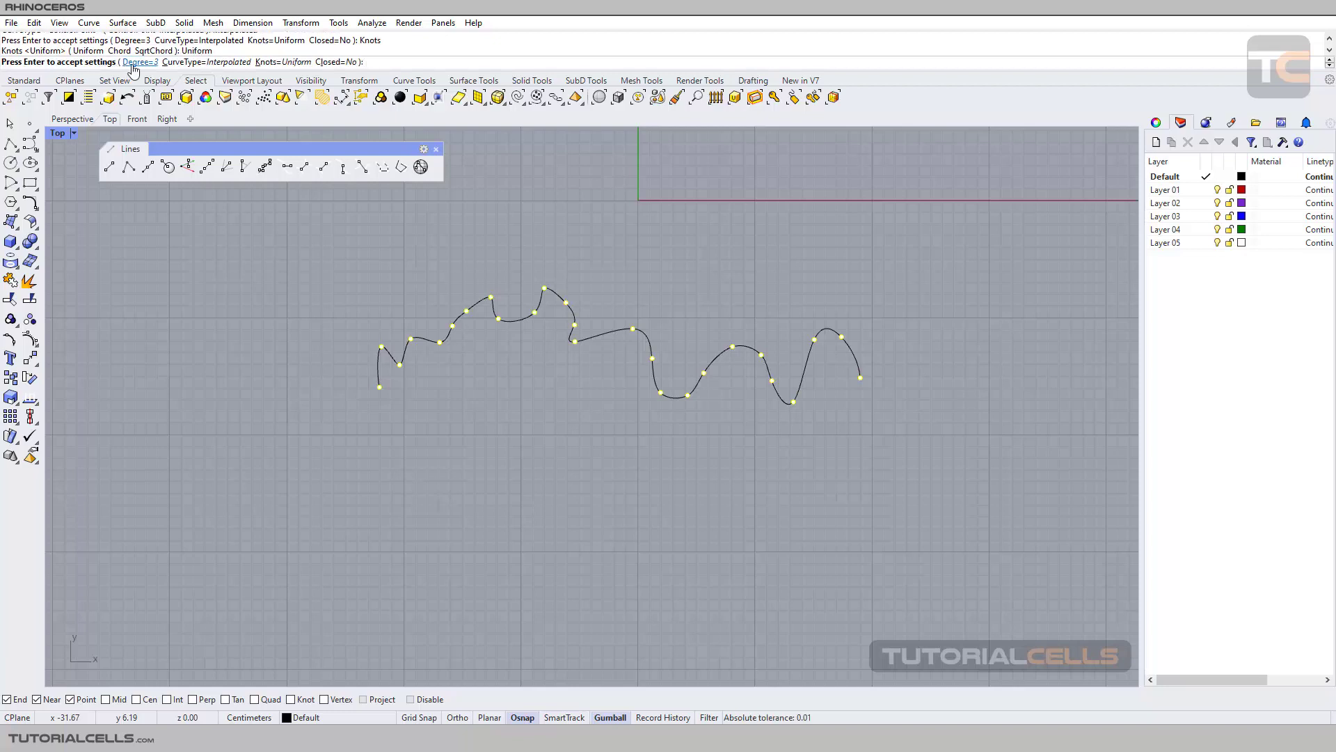
{"action": "left_click", "coordinate": [265, 63]}
{"action": "left_click", "coordinate": [126, 62]}
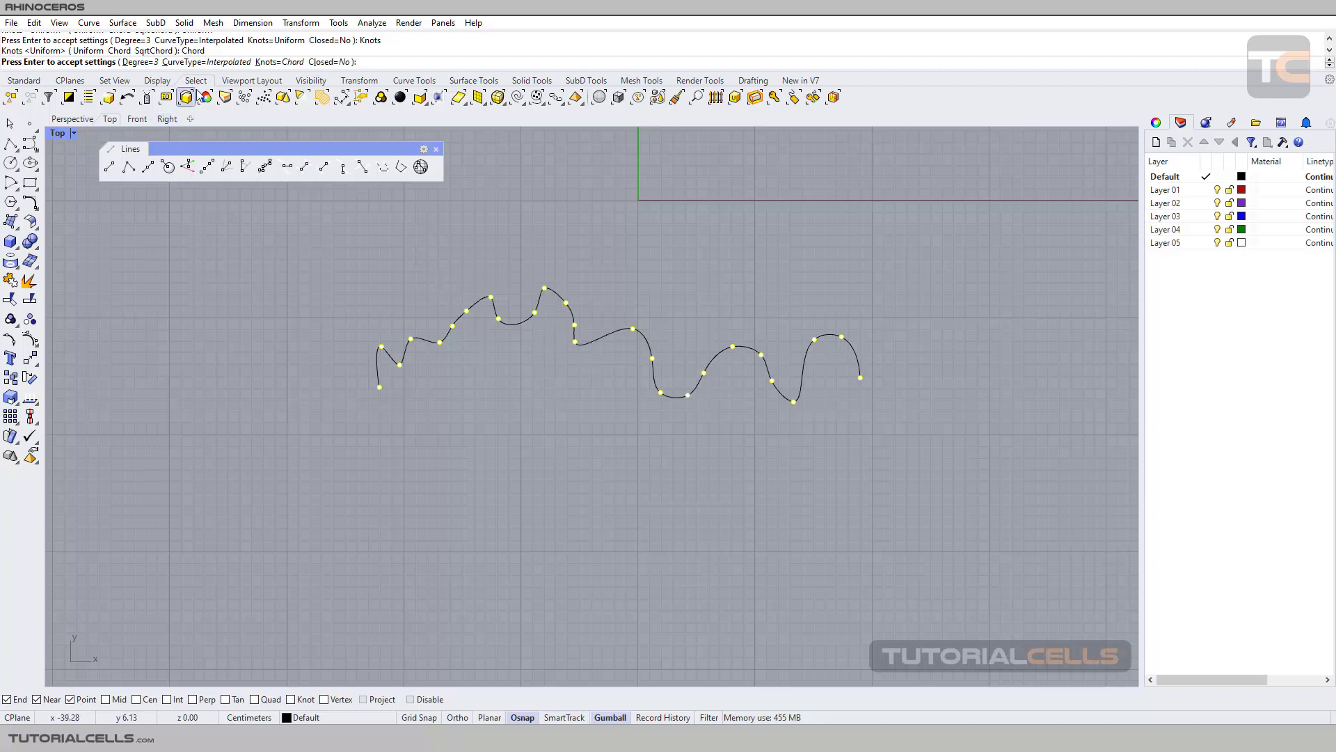
{"action": "left_click", "coordinate": [261, 64]}
{"action": "left_click", "coordinate": [153, 64]}
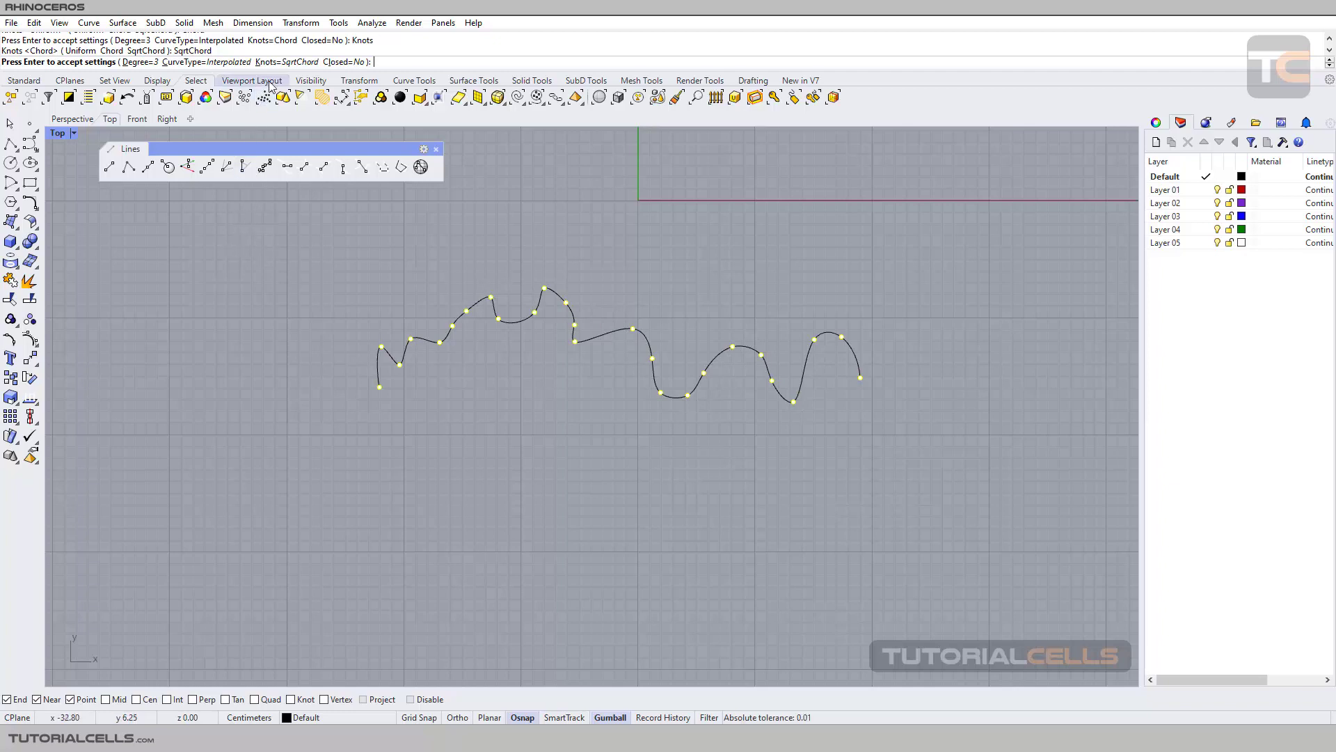
- Set the knots to Uniform and accept the settings to create the curve
{"action": "left_click", "coordinate": [289, 62]}
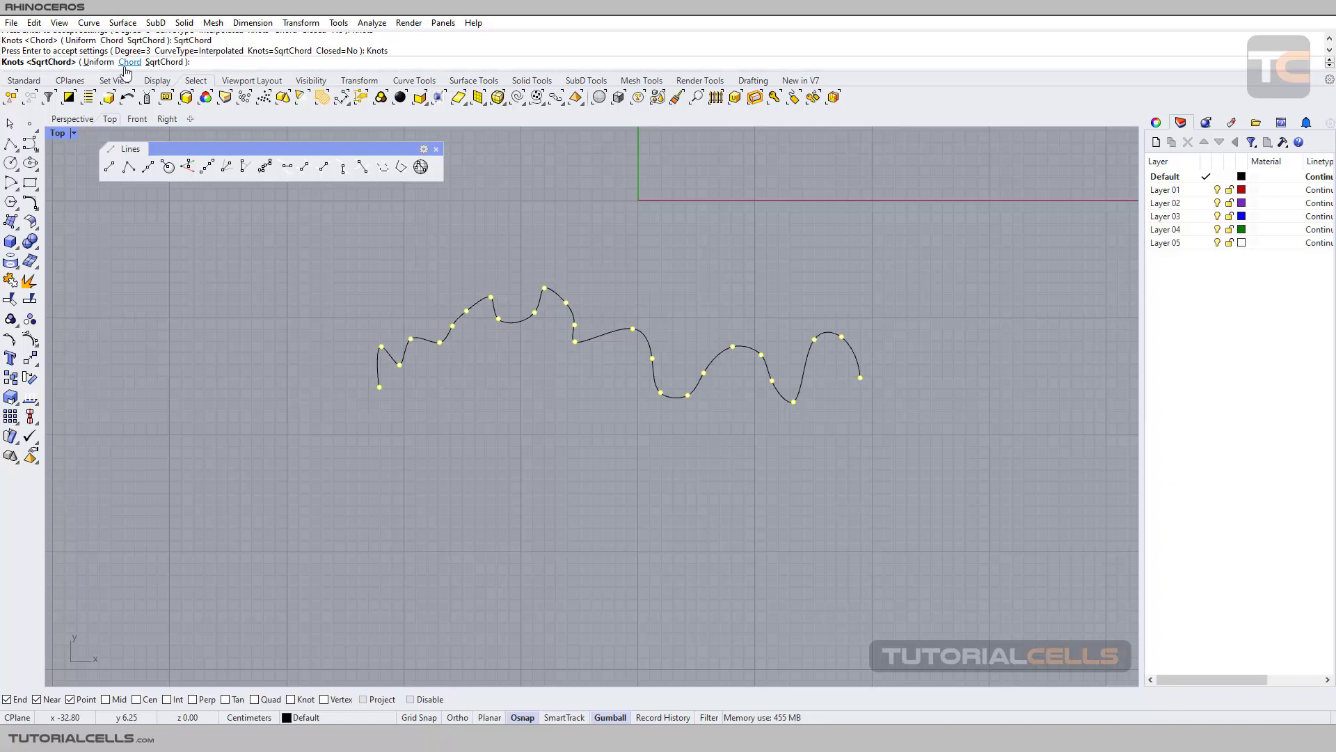
{"action": "left_click", "coordinate": [104, 62]}
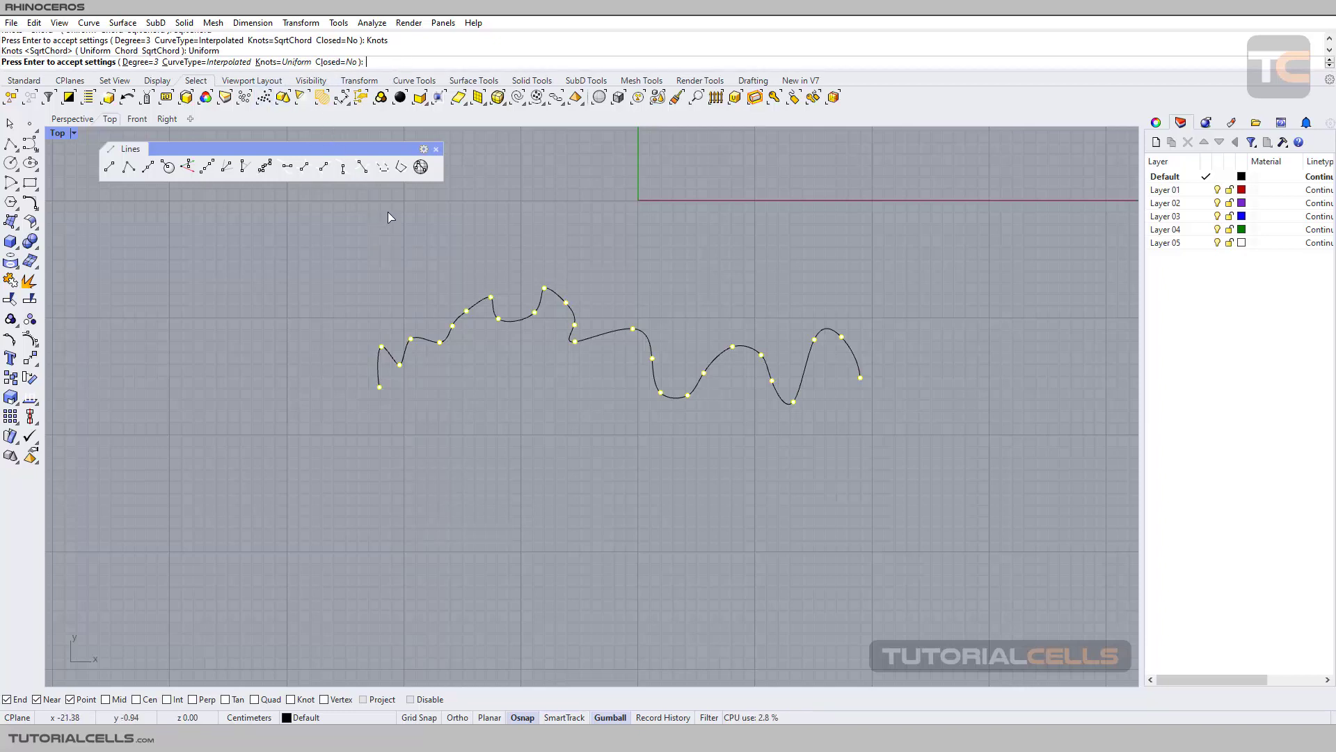
{"action": "key", "text": "Return"}
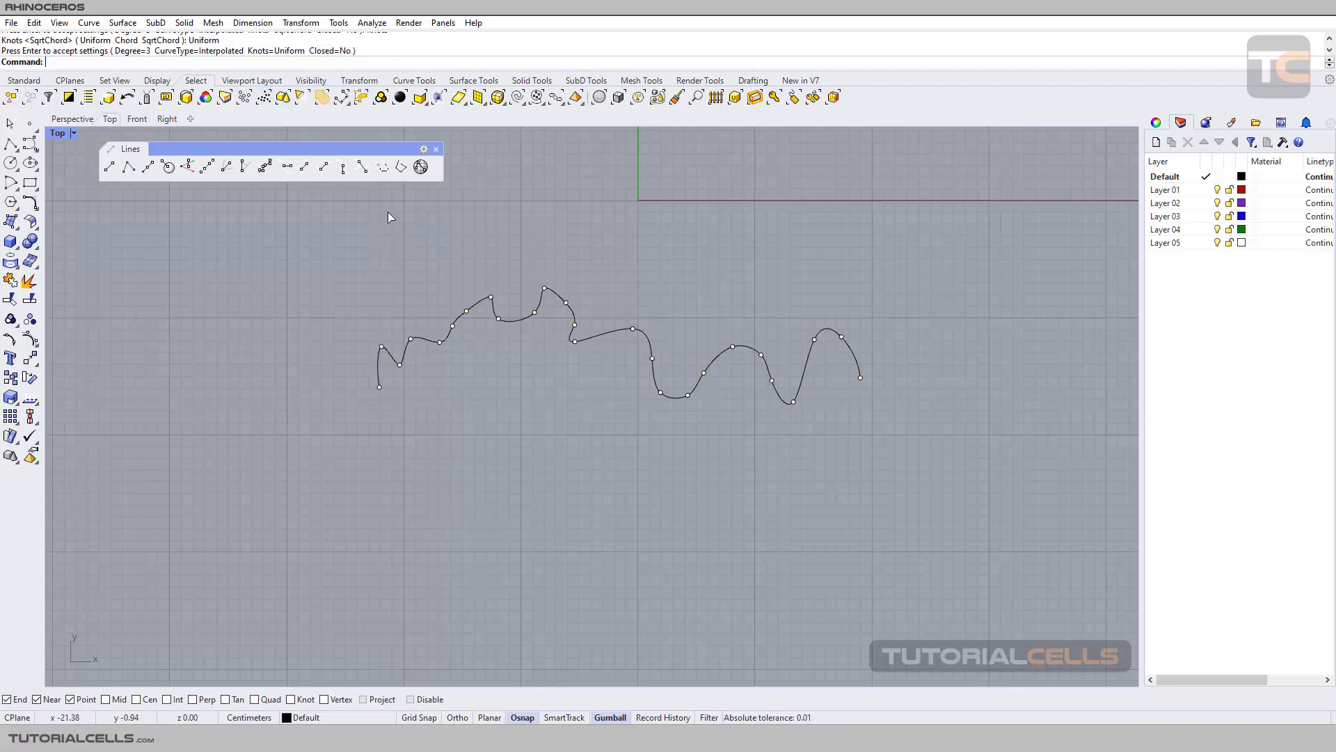
- Move the new curve straight down below the points and shift the control point at its highest peak slightly upward
{"action": "left_click", "coordinate": [597, 341]}
{"action": "left_click_drag", "start_coordinate": [617, 288], "coordinate": [663, 437]}
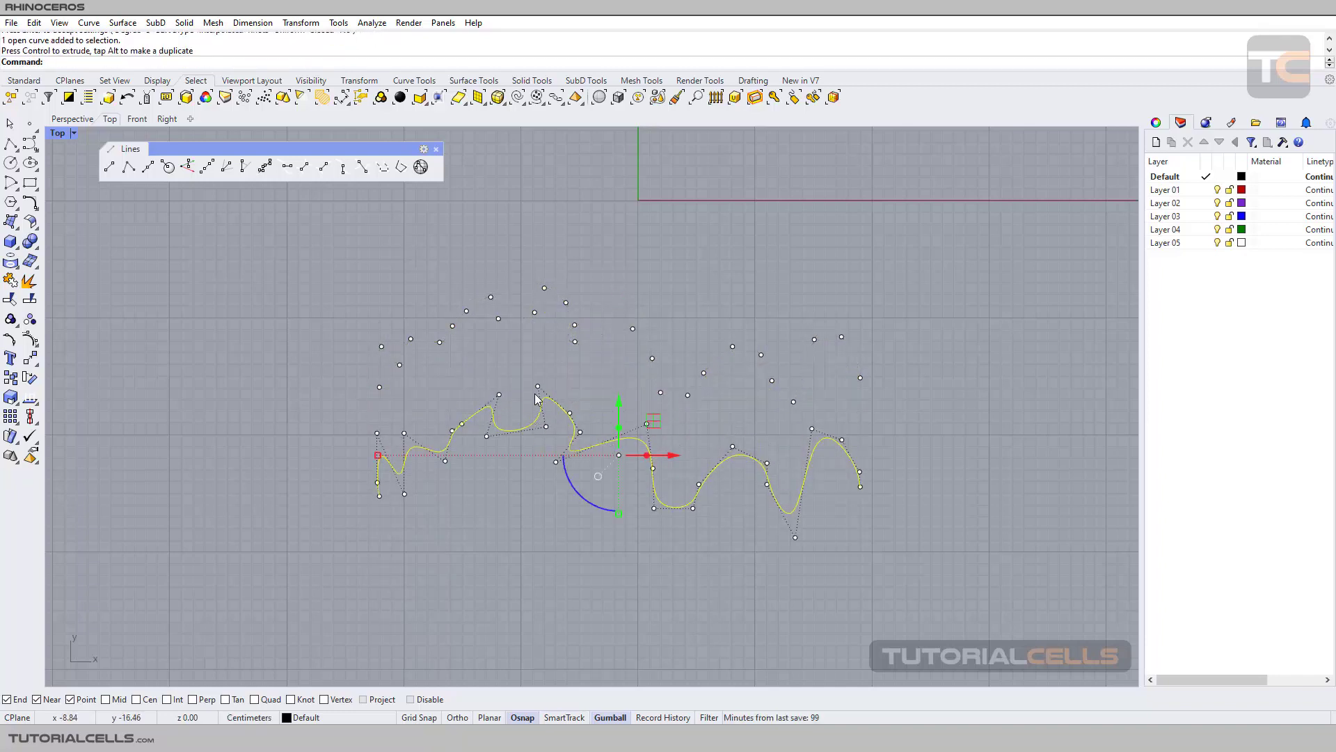
{"action": "left_click", "coordinate": [537, 387]}
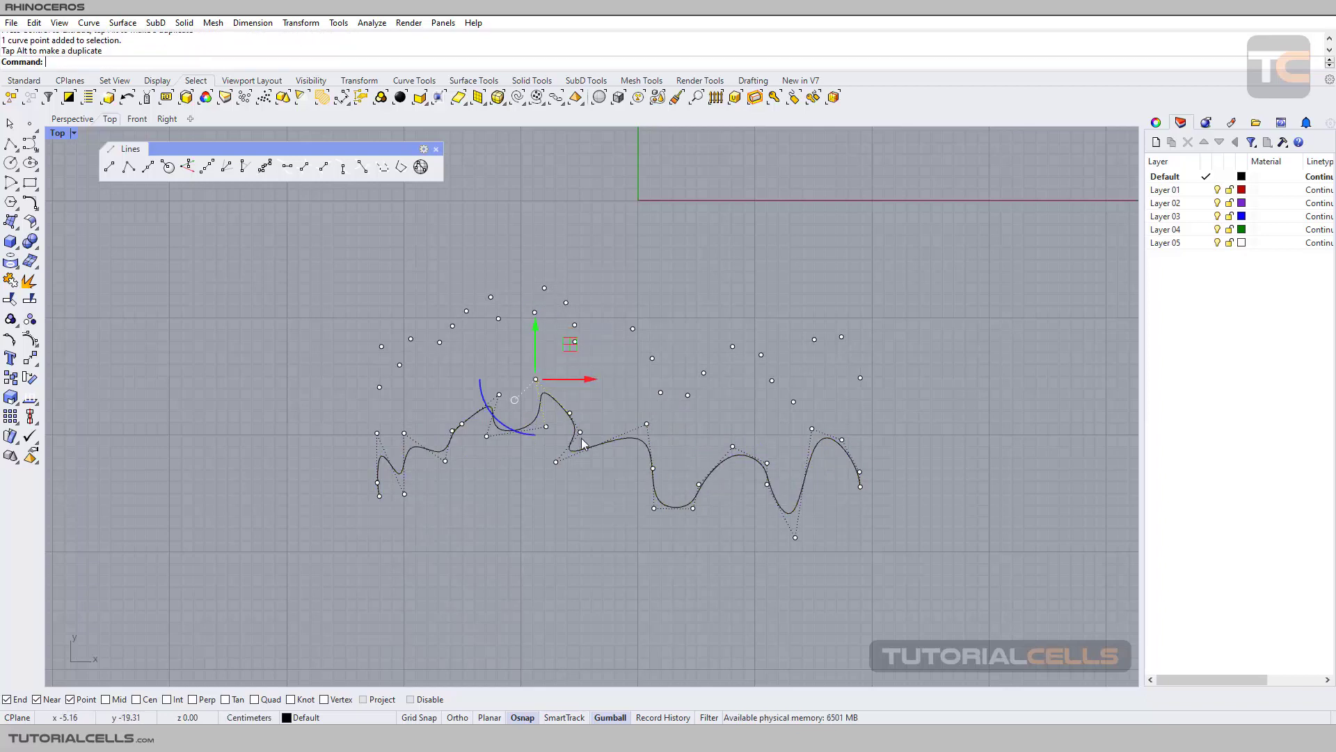
{"action": "key", "text": "Escape"}
{"action": "key", "text": "Escape"}
{"action": "right_click_drag", "start_coordinate": [588, 500], "coordinate": [588, 440]}
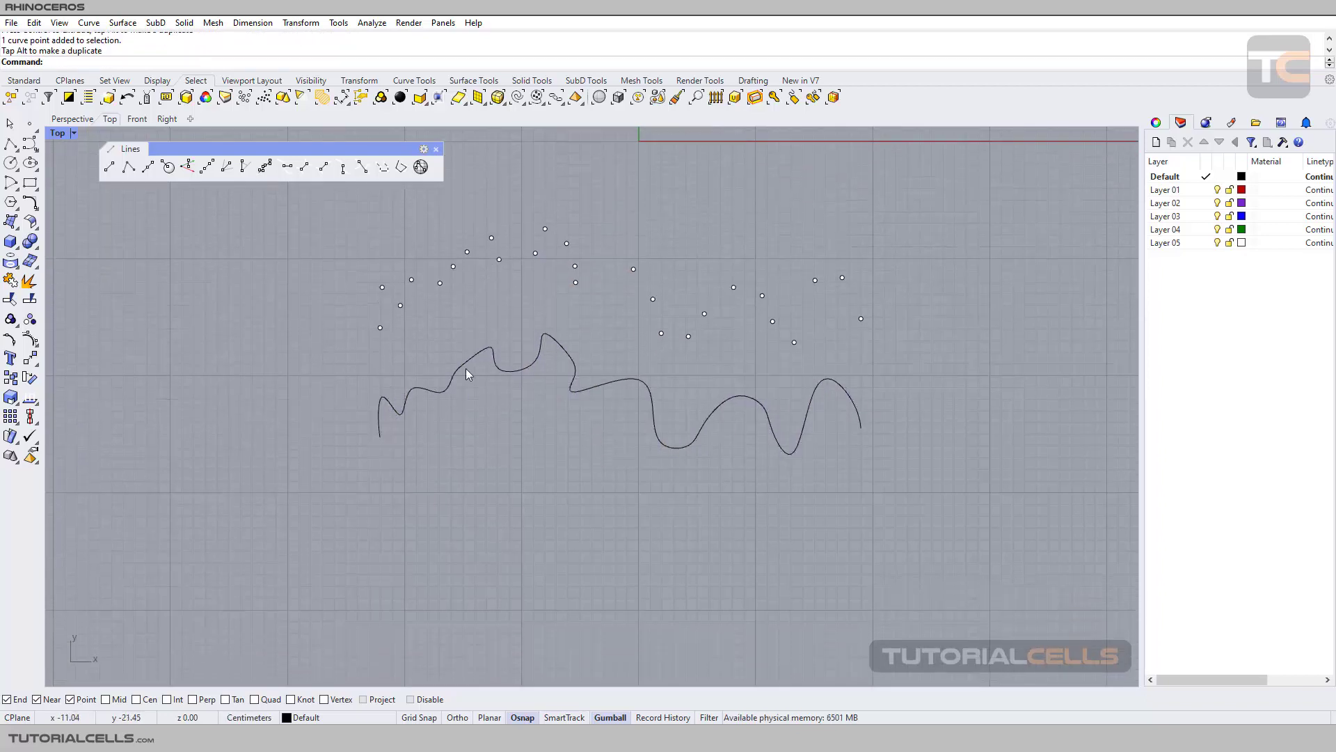
- Delete all the points together with the curve below them and switch to the Perspective view
{"action": "left_click_drag", "start_coordinate": [324, 212], "coordinate": [913, 504]}
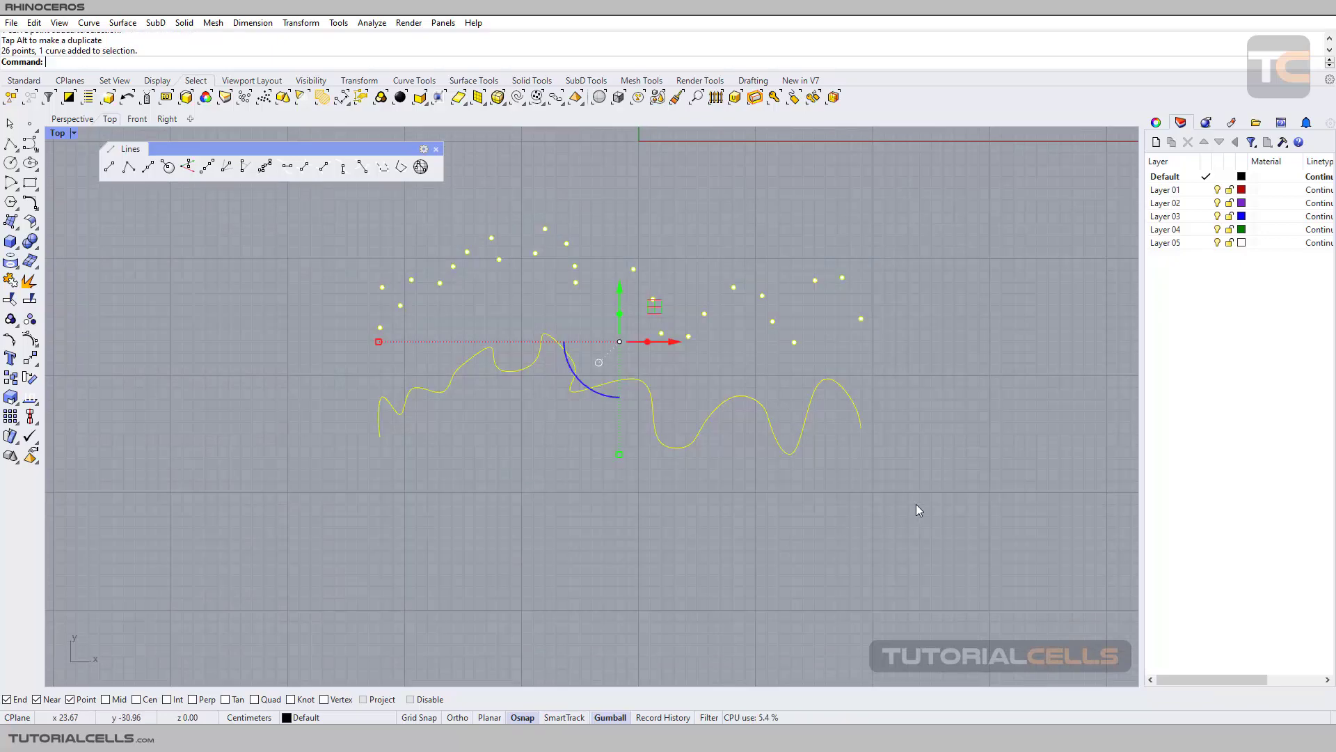
{"action": "key", "text": "Delete"}
{"action": "left_click", "coordinate": [78, 119]}
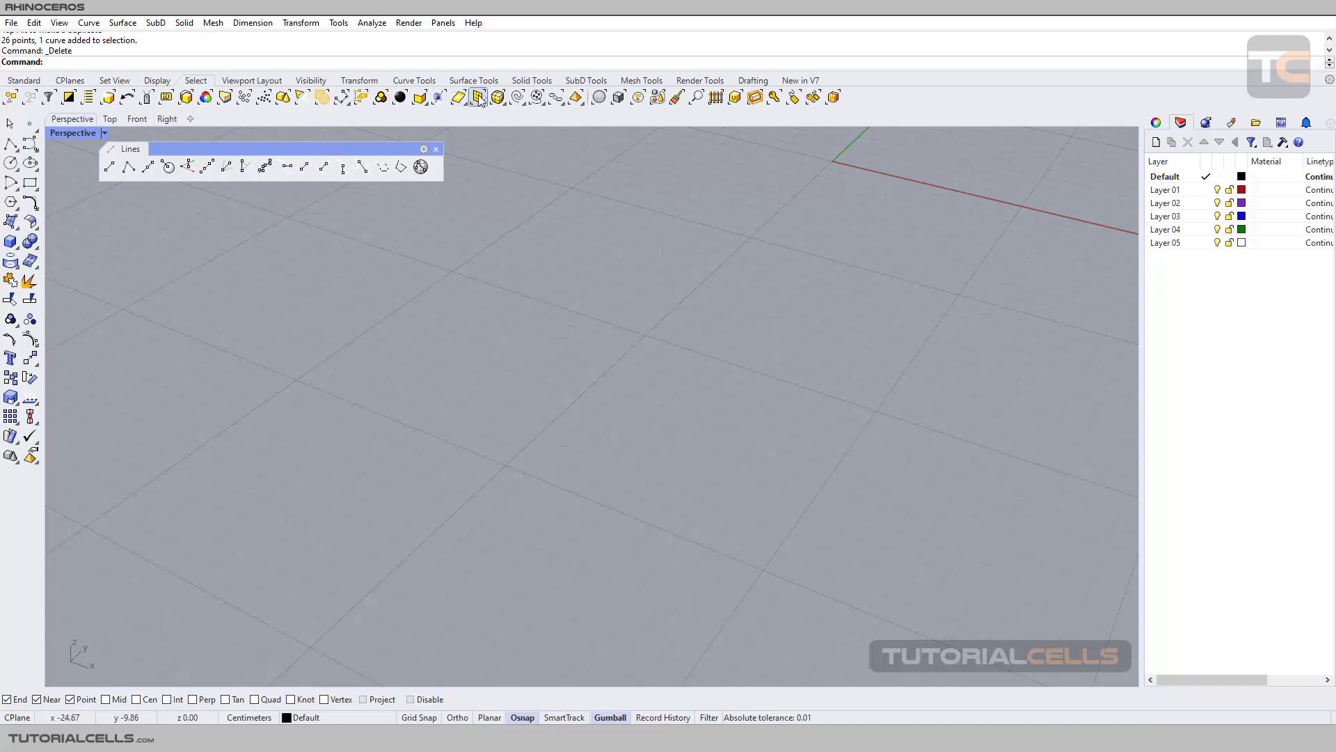
- Create a rectangular mesh plane with an X count of 10 and a Y count of 10 on the ground plane
{"action": "left_click", "coordinate": [641, 81]}
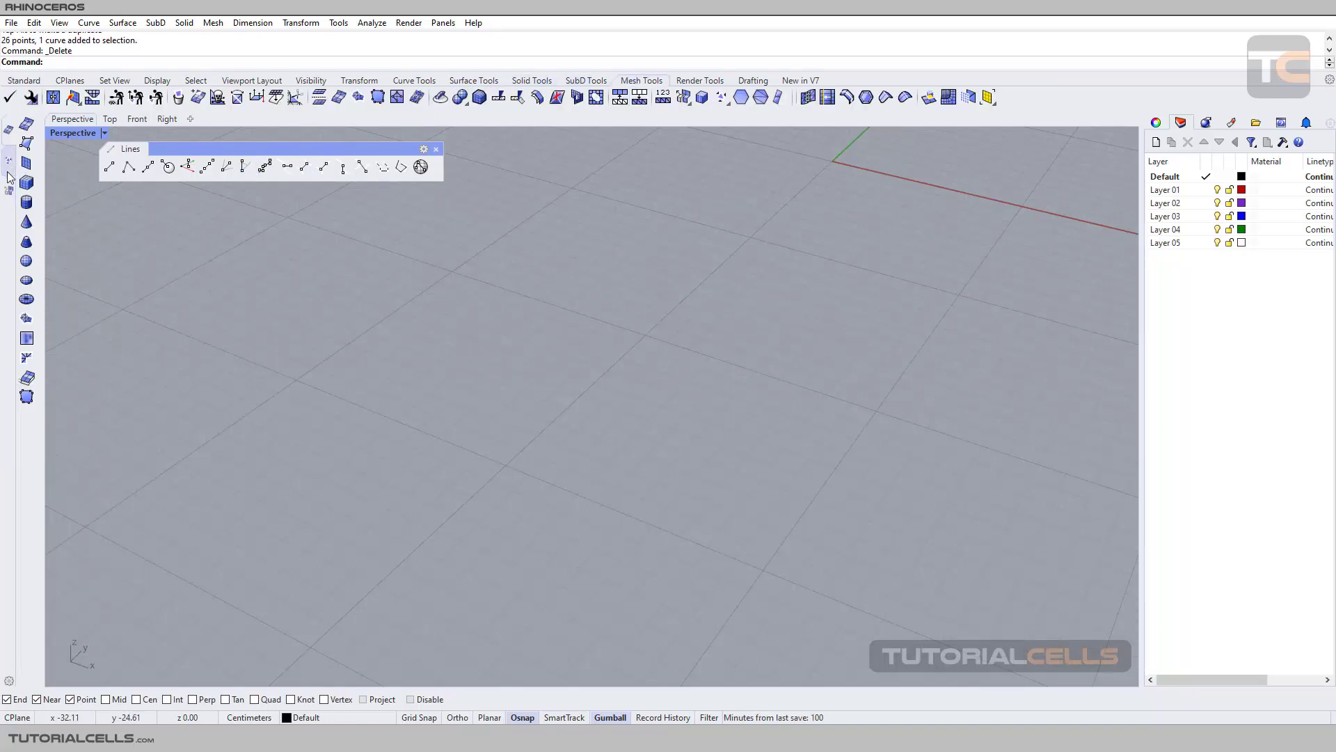
{"action": "left_click", "coordinate": [26, 163]}
{"action": "left_click", "coordinate": [374, 262]}
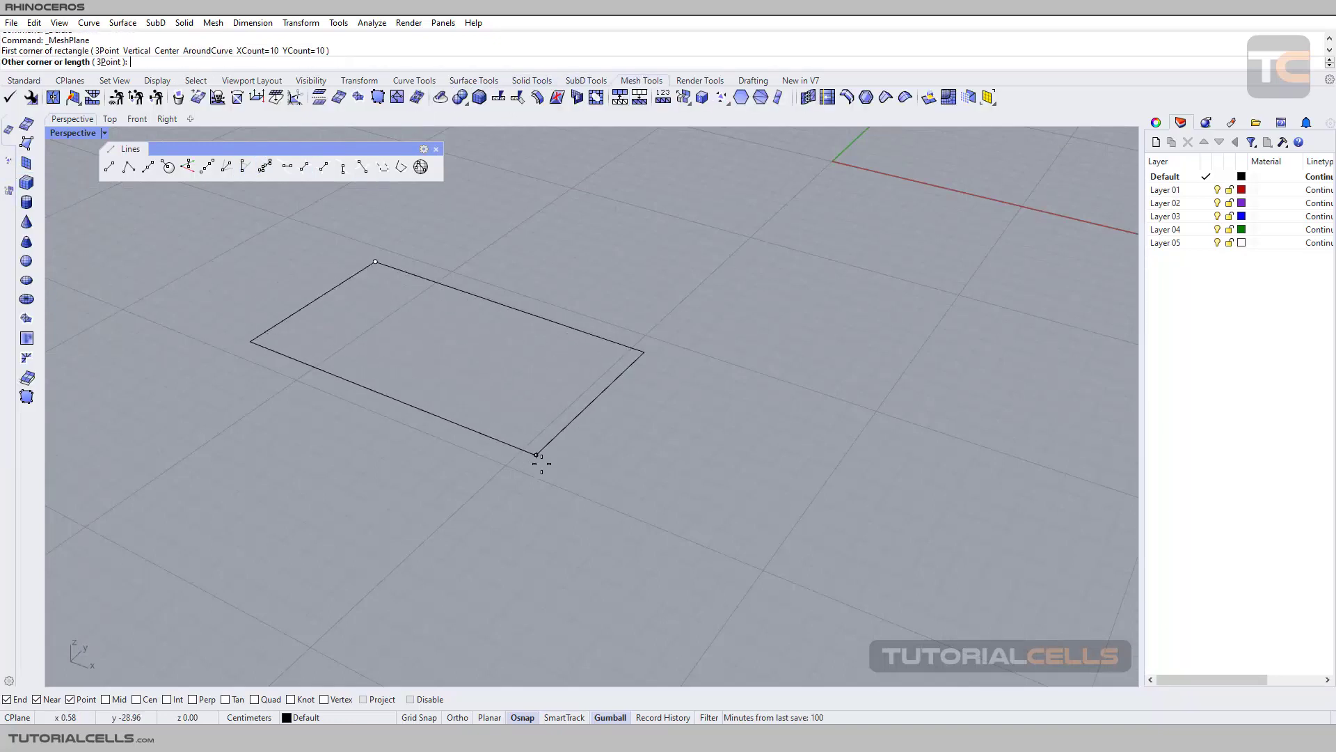
{"action": "left_click", "coordinate": [545, 476]}
{"action": "right_click_drag", "start_coordinate": [453, 368], "coordinate": [646, 410]}
{"action": "left_click", "coordinate": [488, 382]}
{"action": "left_click", "coordinate": [419, 266]}
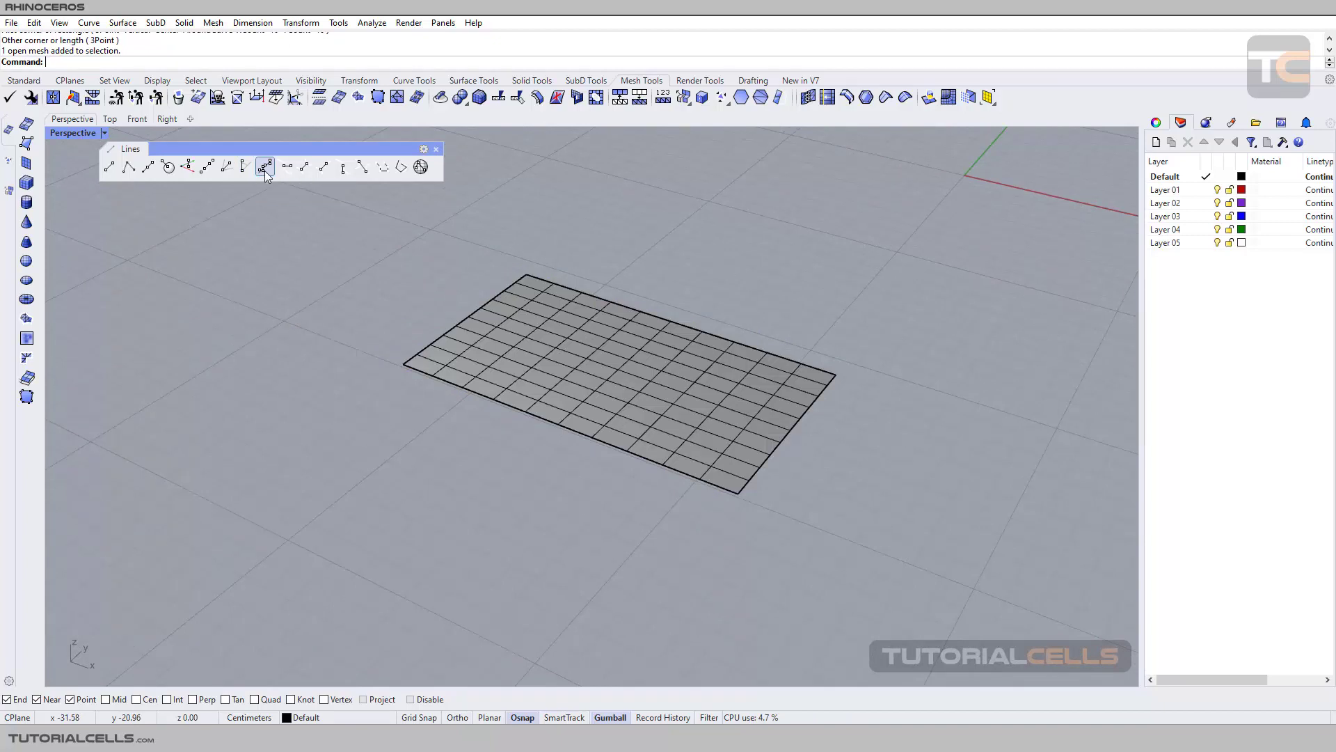
- Fit a line through the whole mesh plane with the LineThroughPt command
{"action": "left_click", "coordinate": [265, 167]}
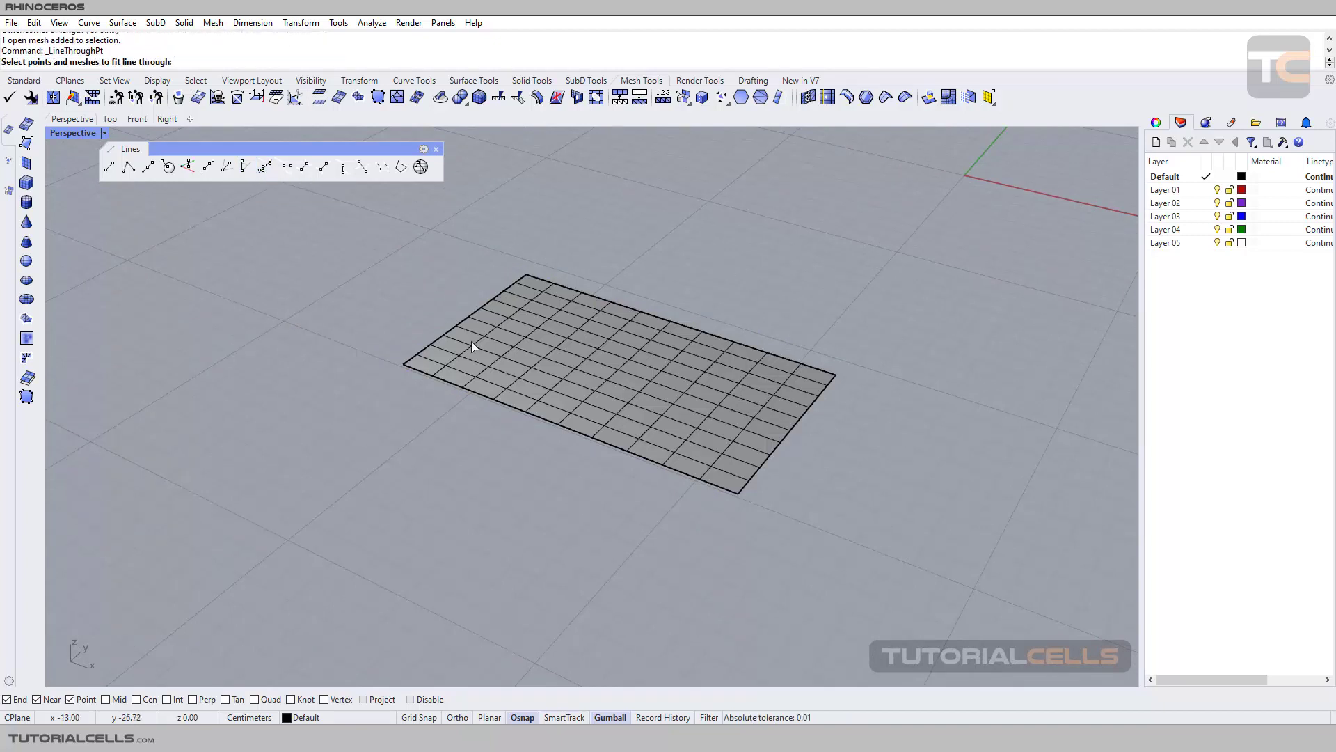
{"action": "left_click", "coordinate": [531, 370]}
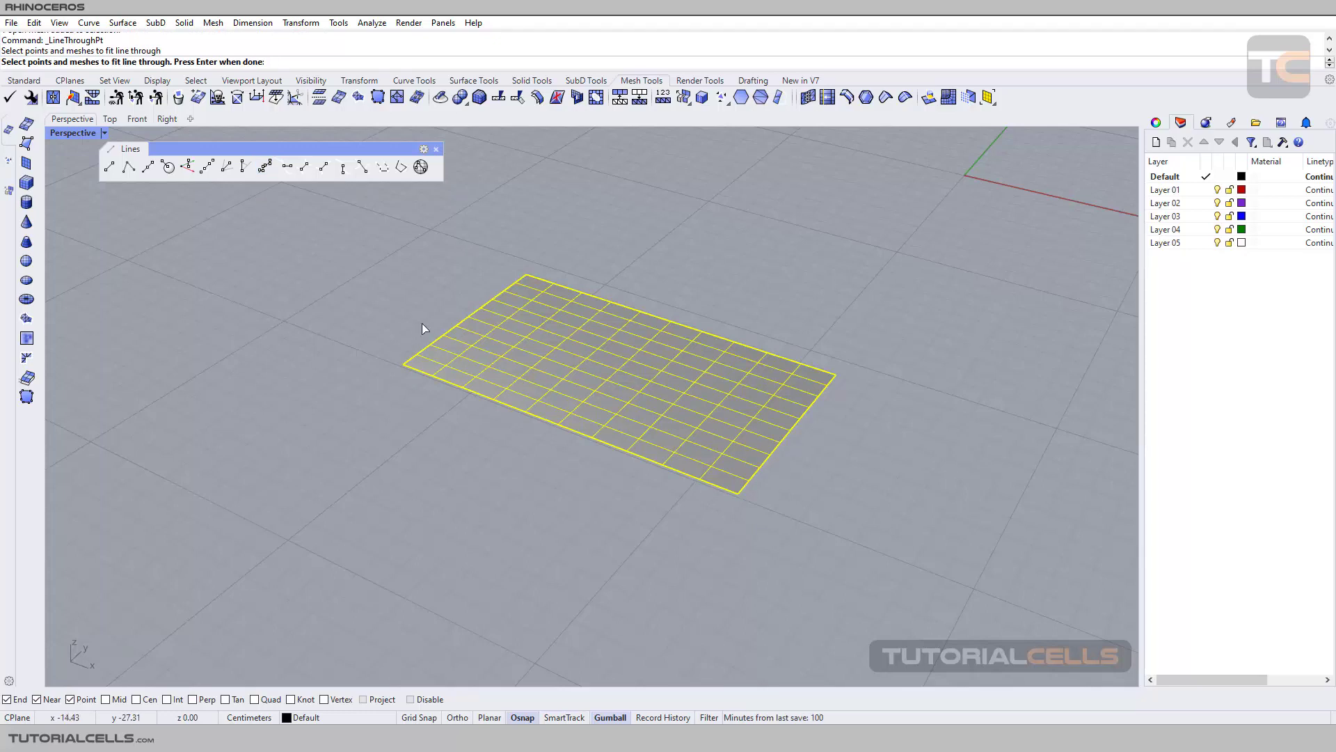
{"action": "key", "text": "Return"}
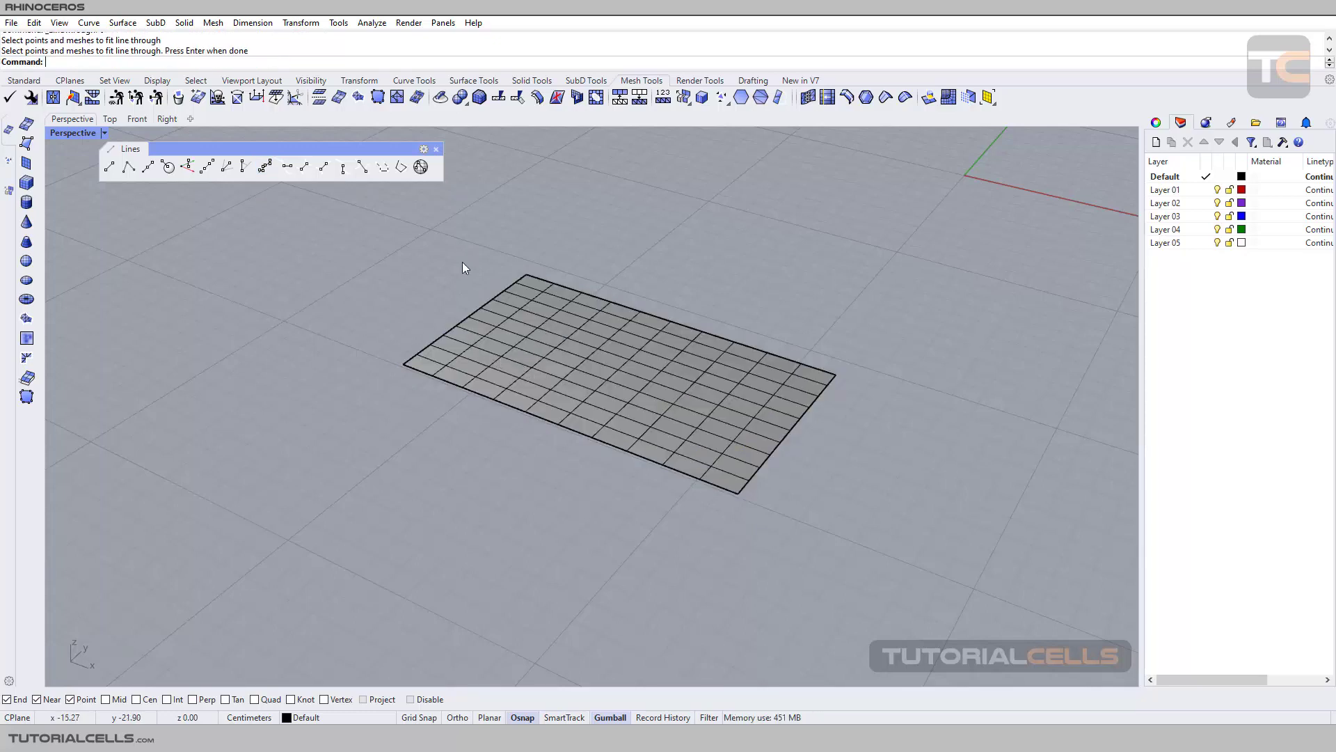
- Restrict the selection filter to mesh vertices and keep the filter window clear of the mesh
{"action": "left_click", "coordinate": [192, 81]}
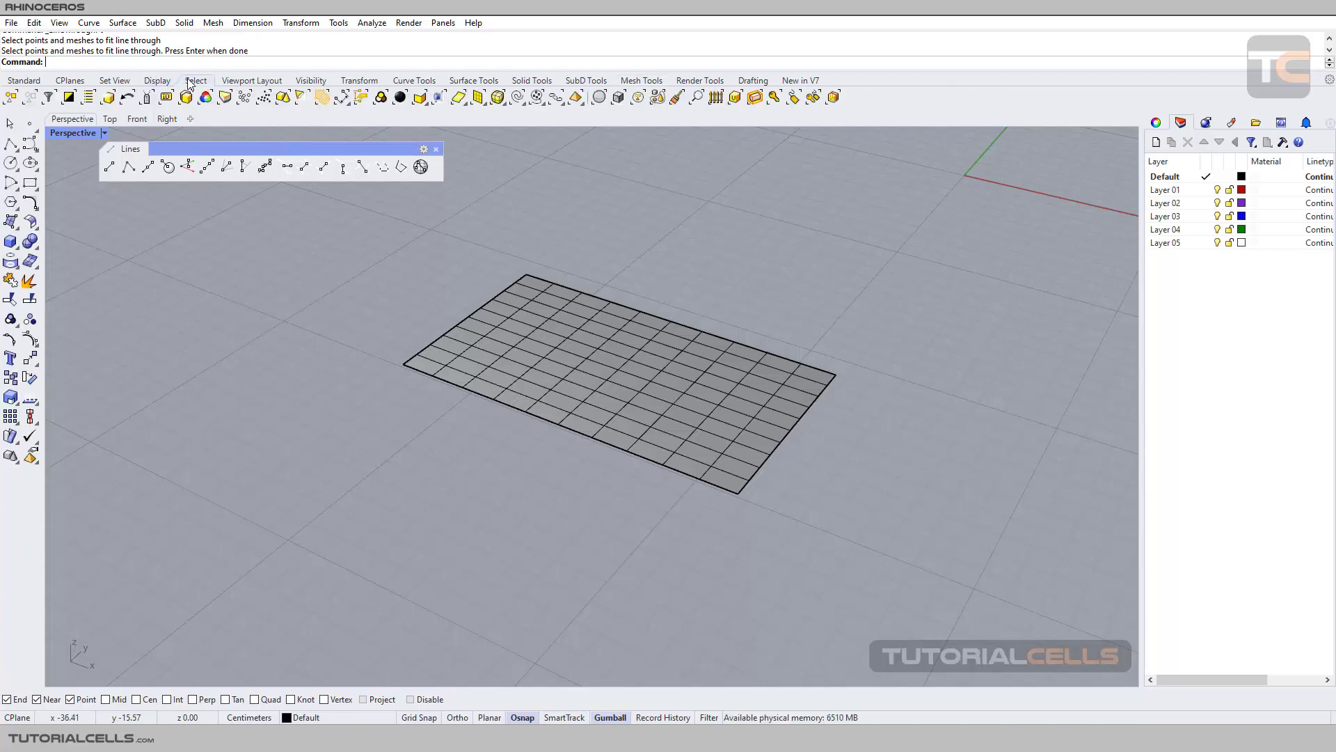
{"action": "left_click", "coordinate": [498, 98]}
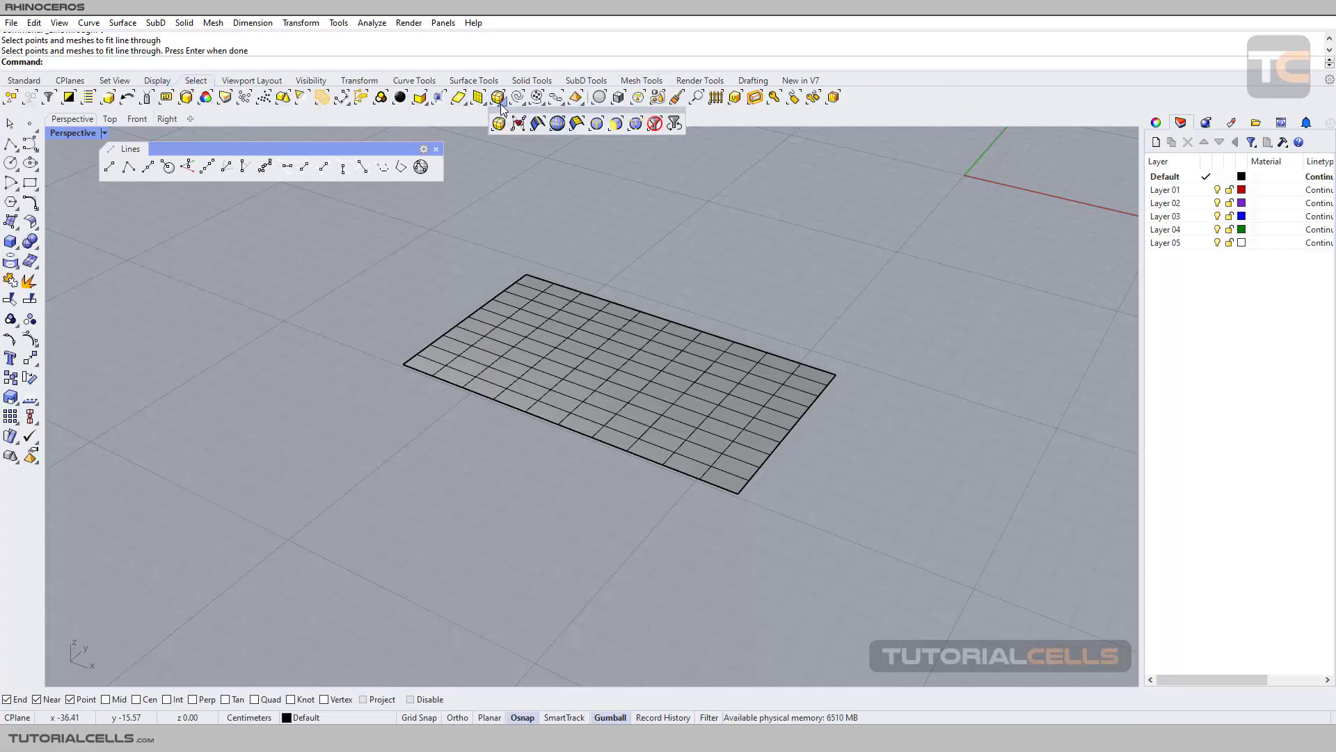
{"action": "left_click", "coordinate": [634, 125]}
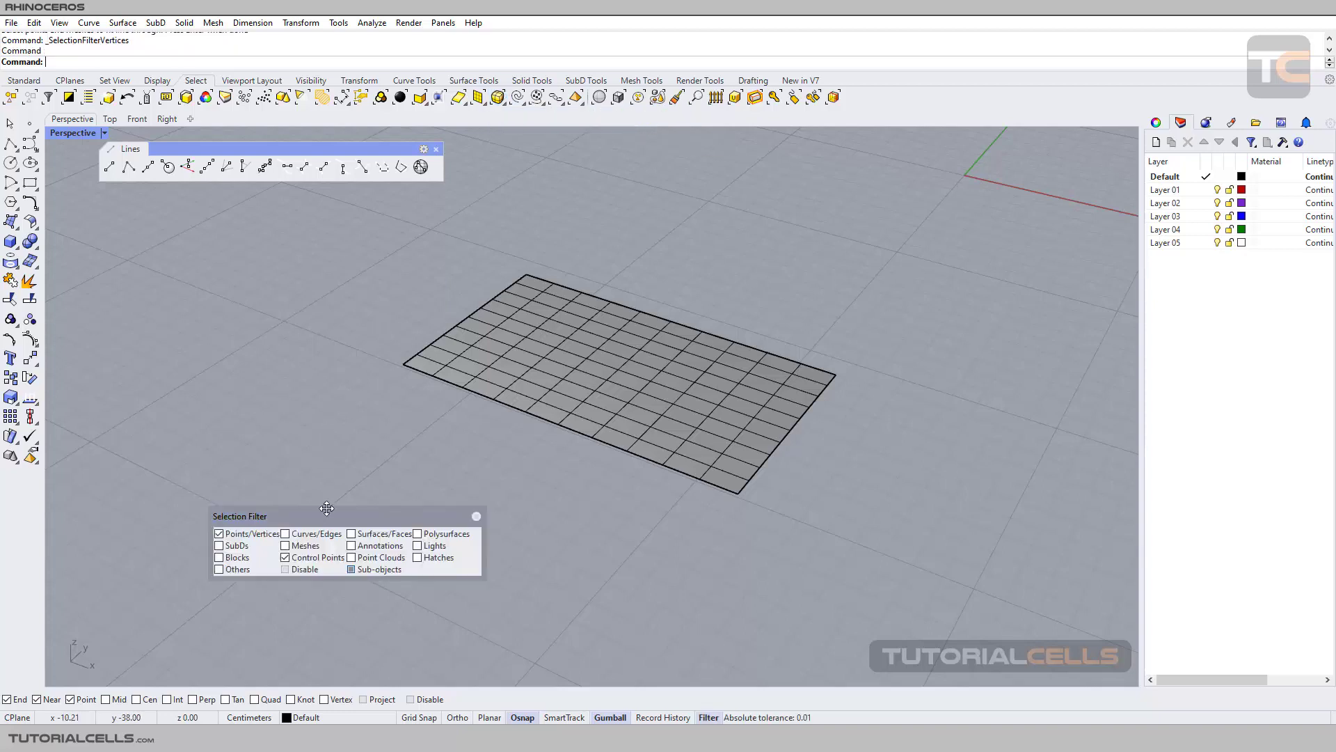
{"action": "left_click_drag", "start_coordinate": [330, 512], "coordinate": [339, 494]}
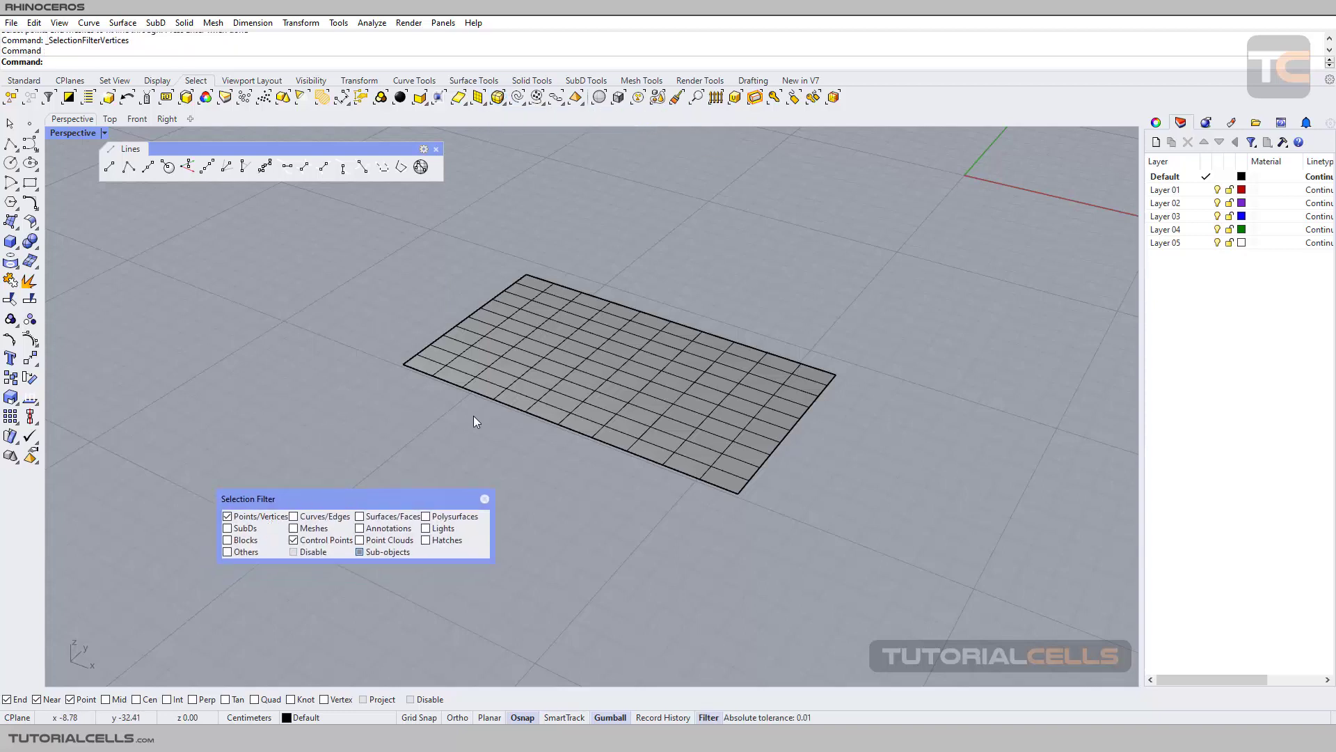
- Select five scattered vertices along the front half of the mesh plane and fit a line through them
{"action": "left_click", "coordinate": [476, 377]}
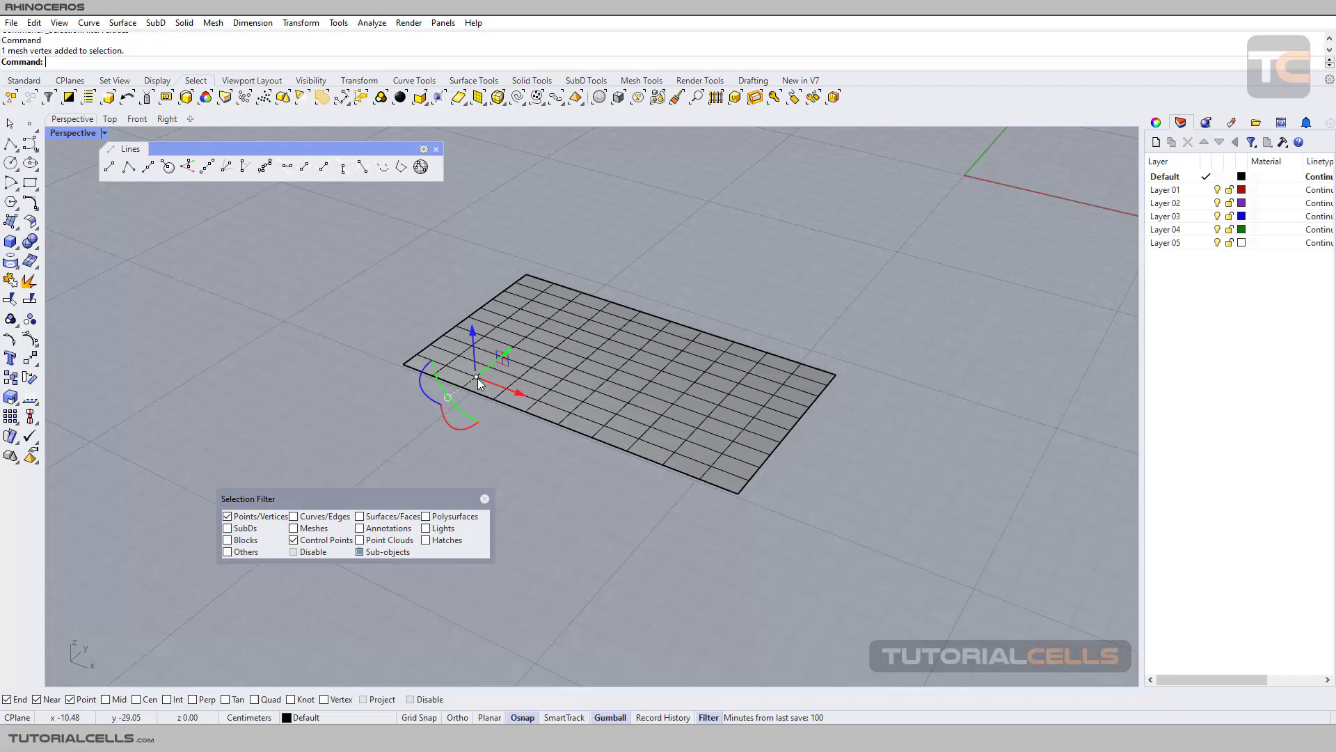
{"action": "left_click", "coordinate": [563, 378], "text": "shift"}
{"action": "left_click", "coordinate": [594, 391], "text": "shift"}
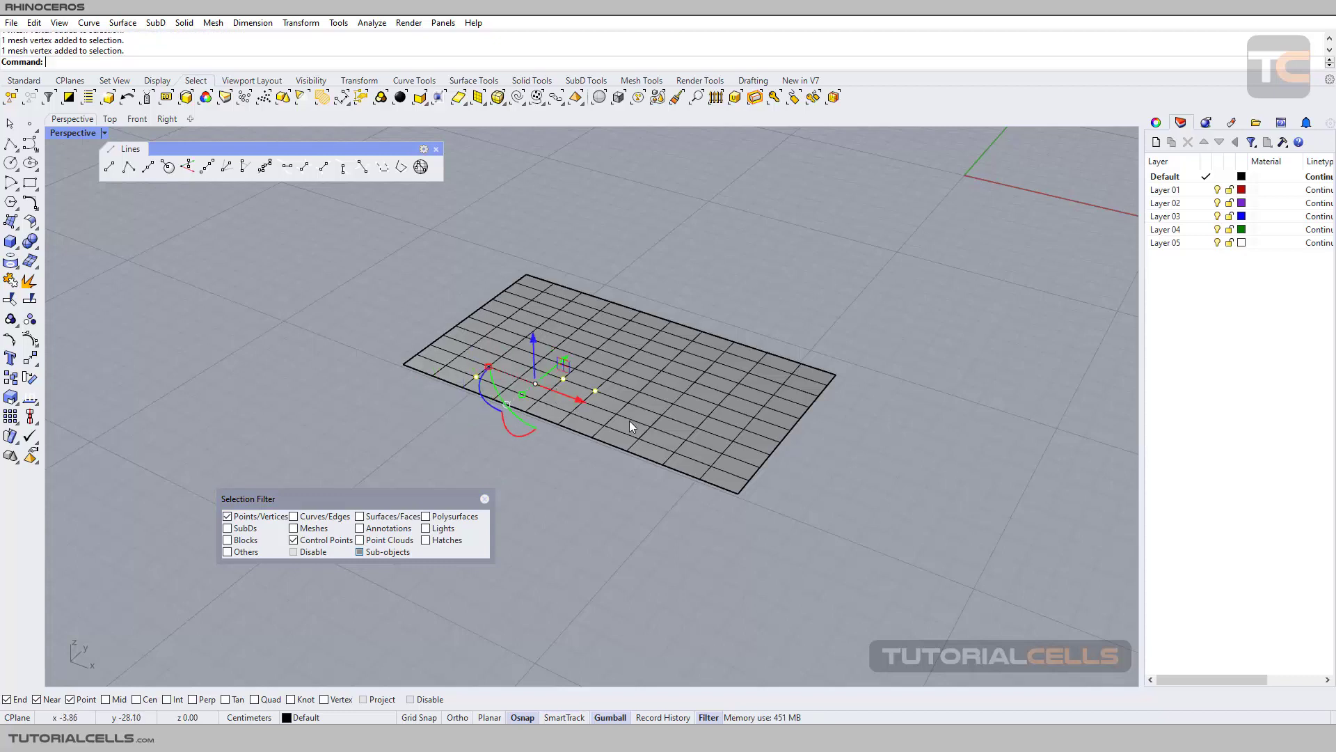
{"action": "left_click", "coordinate": [650, 426], "text": "shift"}
{"action": "left_click", "coordinate": [708, 416], "text": "shift"}
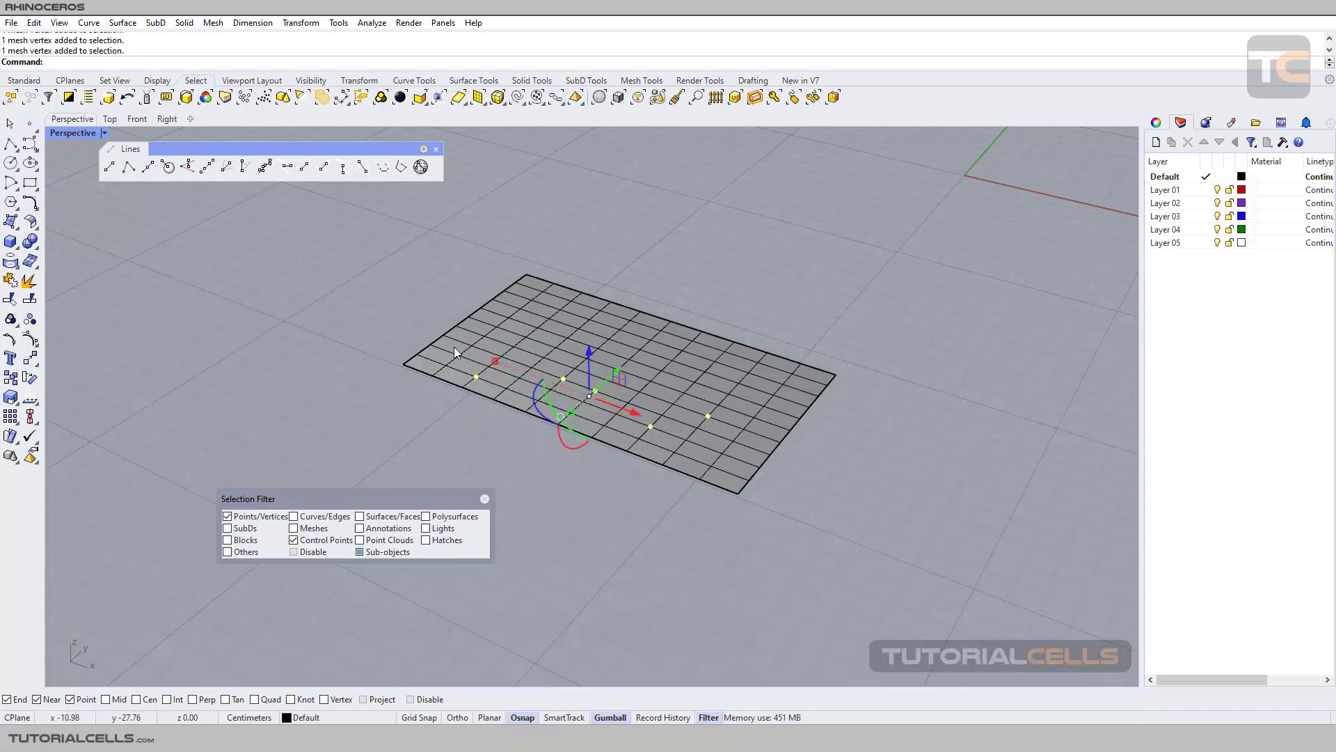
{"action": "left_click", "coordinate": [265, 167]}
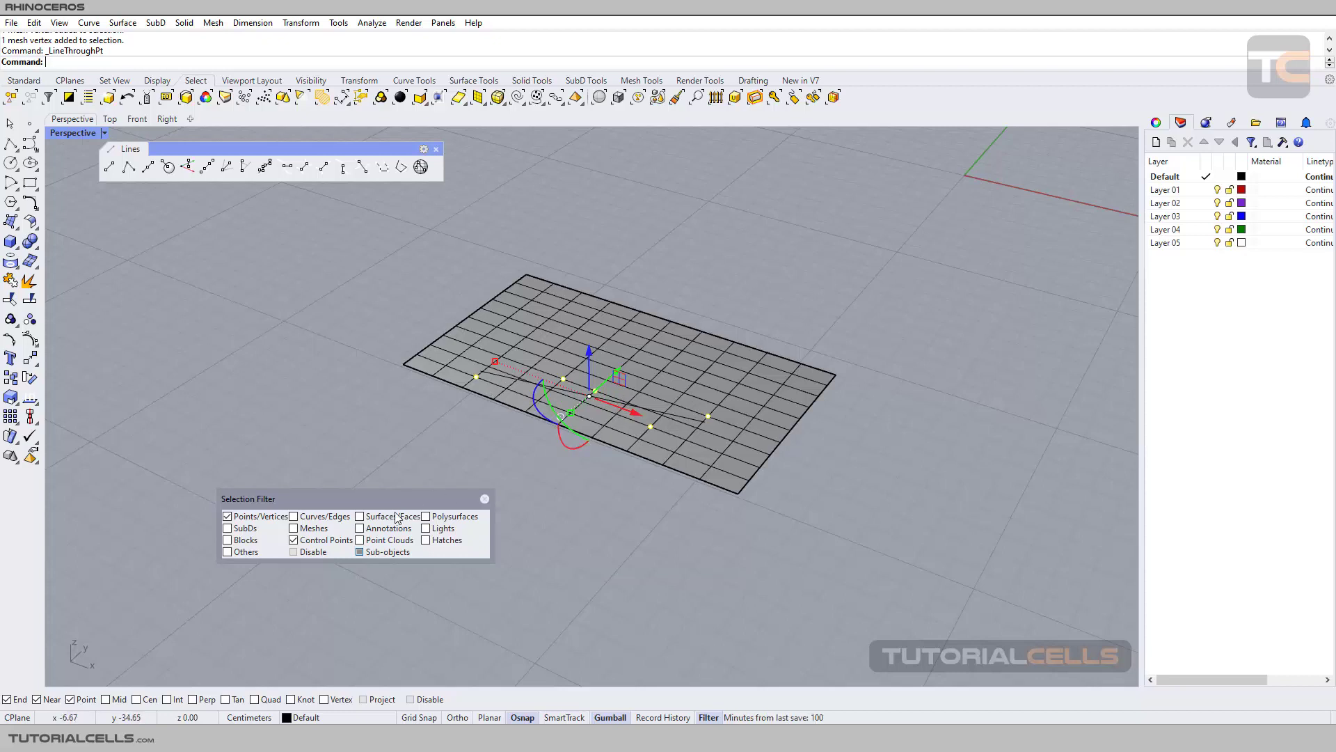
- Reset the selection filter so that all object types are selectable and close the filter window
{"action": "left_click_drag", "start_coordinate": [372, 500], "coordinate": [361, 482]}
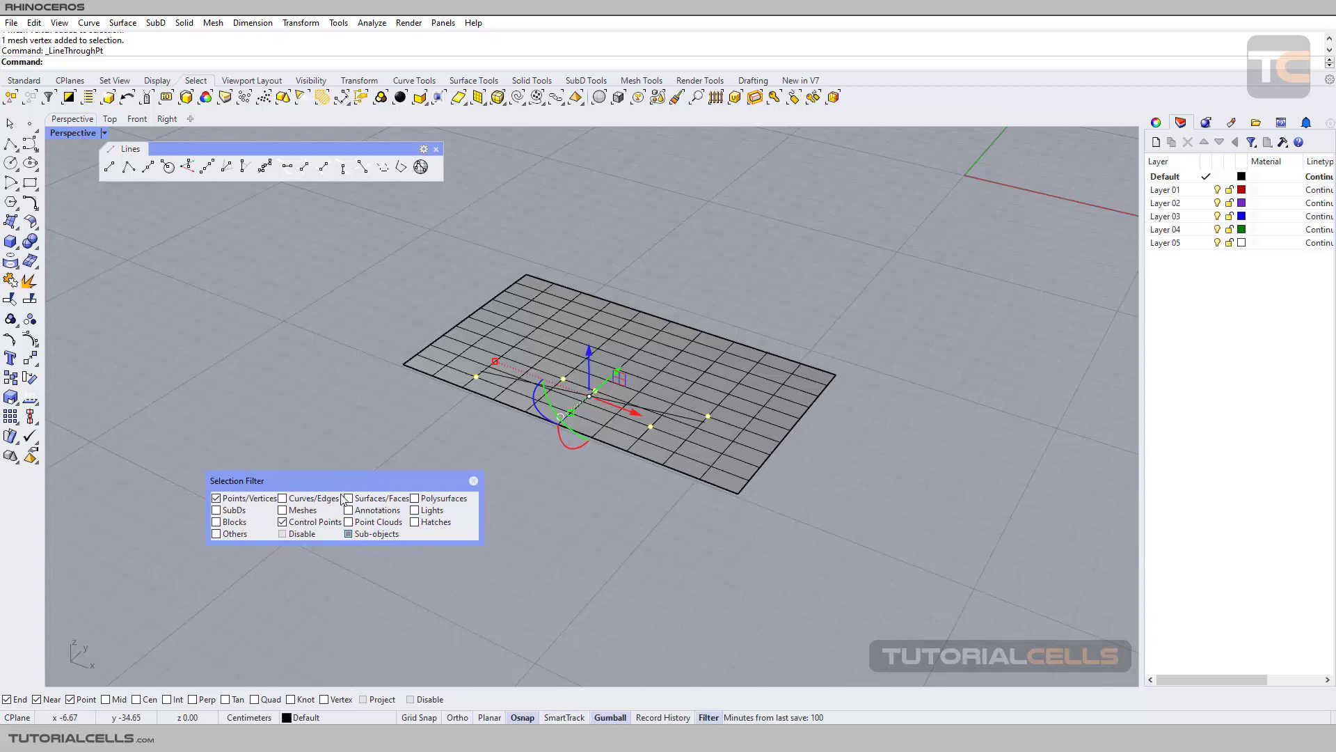
{"action": "right_click", "coordinate": [48, 101]}
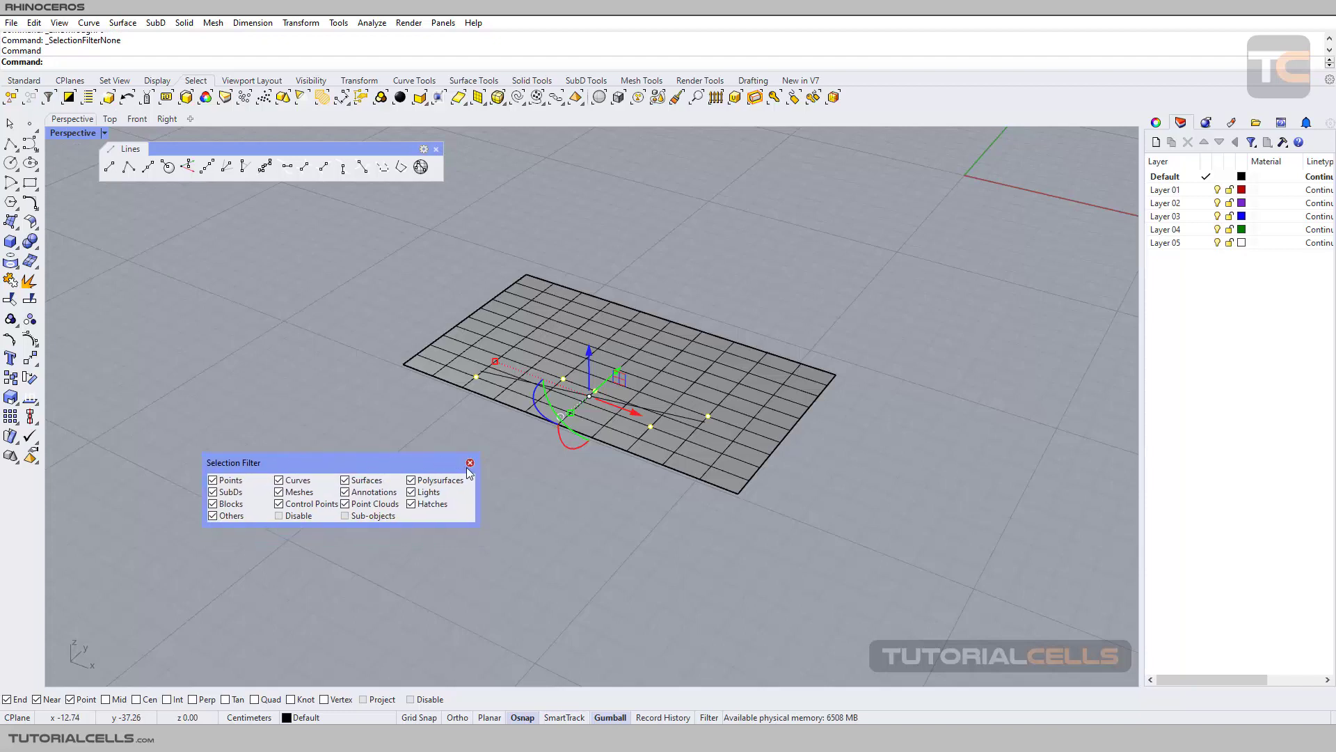
{"action": "left_click", "coordinate": [473, 473]}
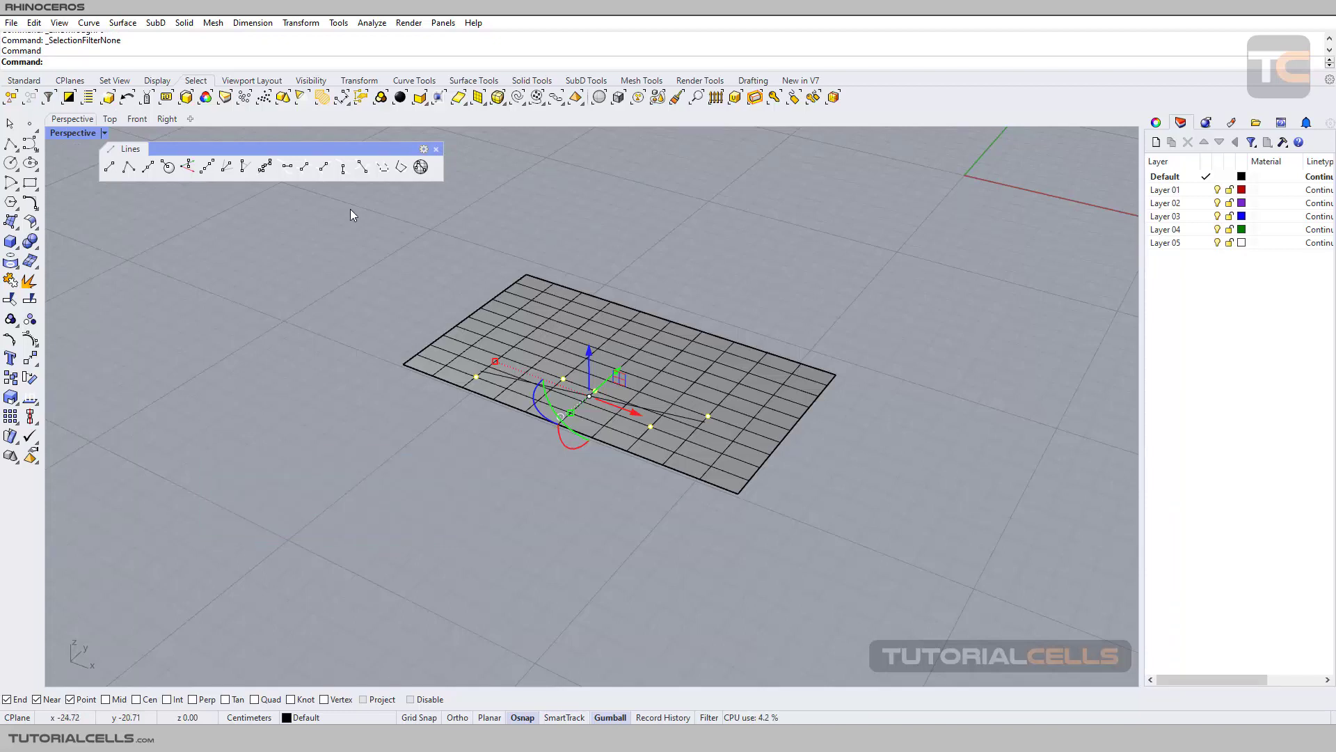